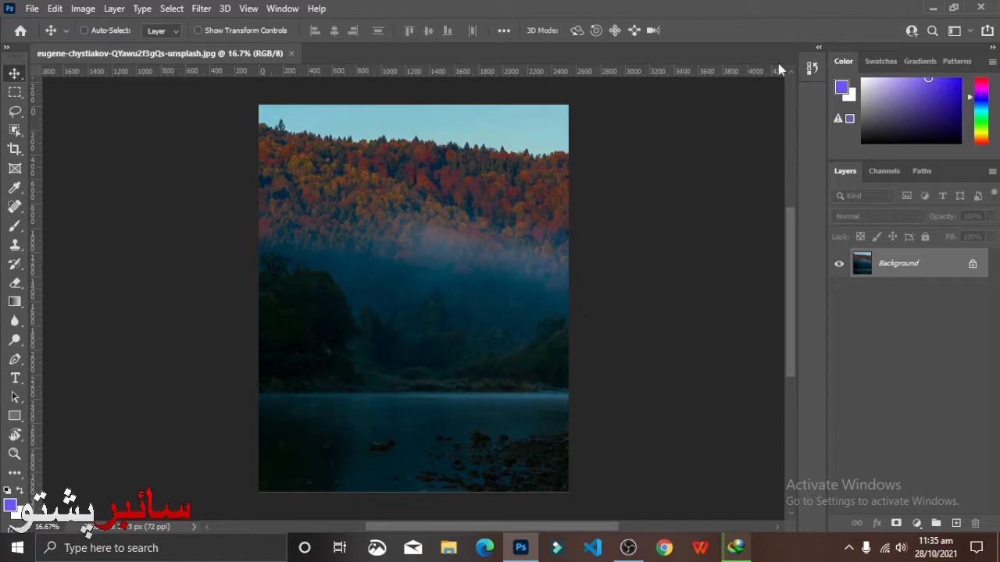
# Activate the Crop tool for the landscape photo and unlock the Background layer
pyautogui.click(14, 148)
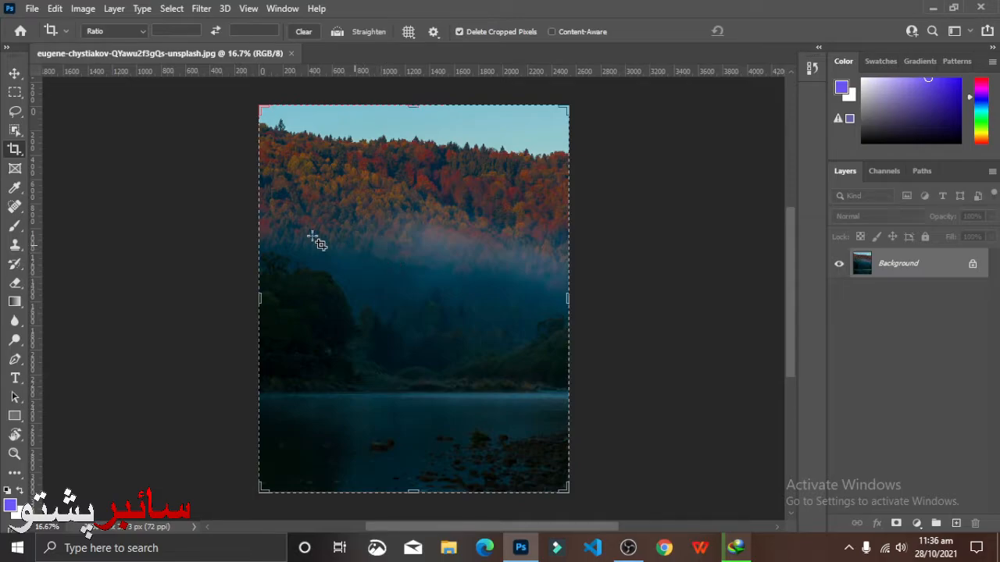
pyautogui.rightClick(8, 148)
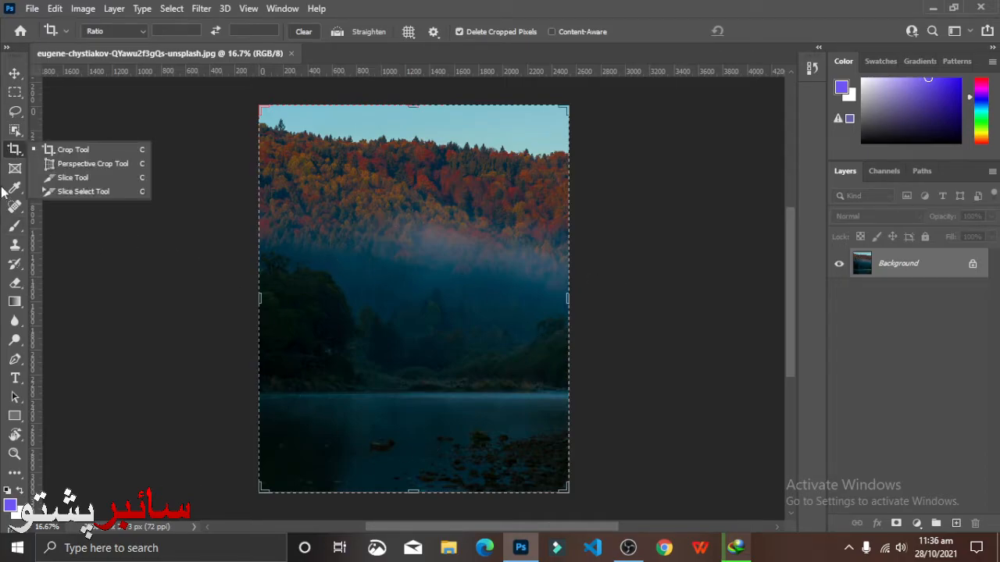
pyautogui.click(23, 157)
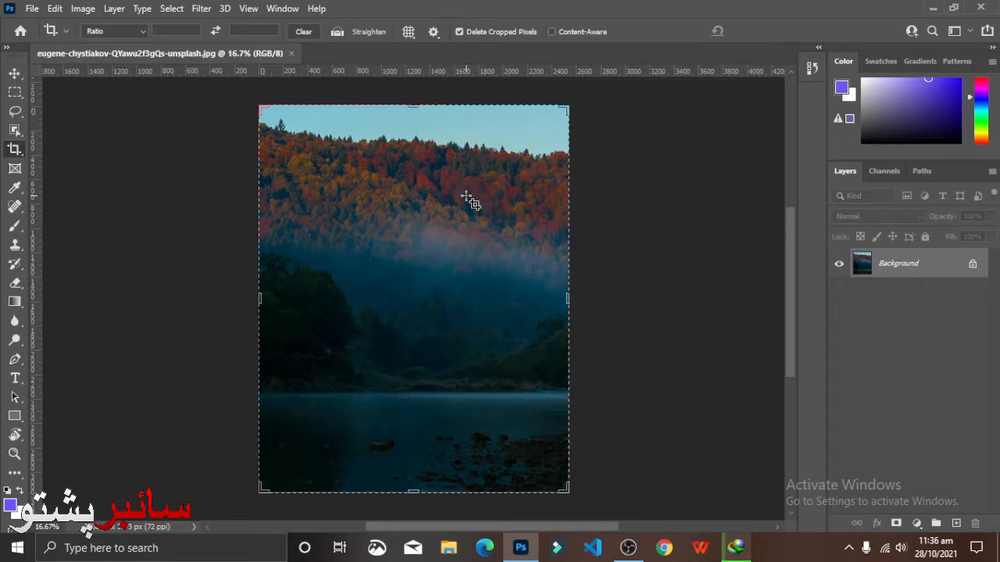
pyautogui.click(972, 265)
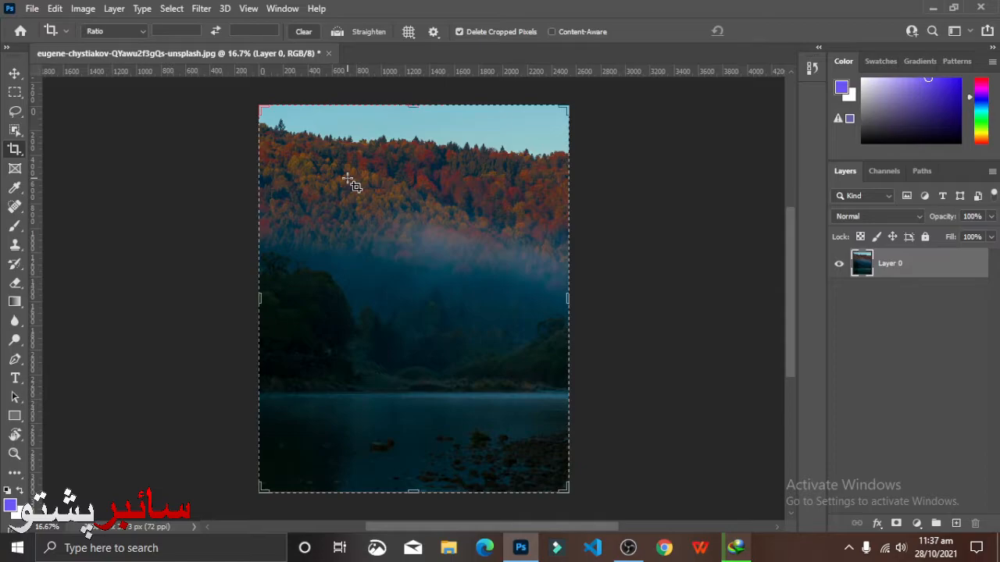
# Try cropping the photo to a region of about 1506 by 1363 px over the misty treeline, and undo the crop
pyautogui.moveTo(348, 178); pyautogui.dragTo(530, 342)
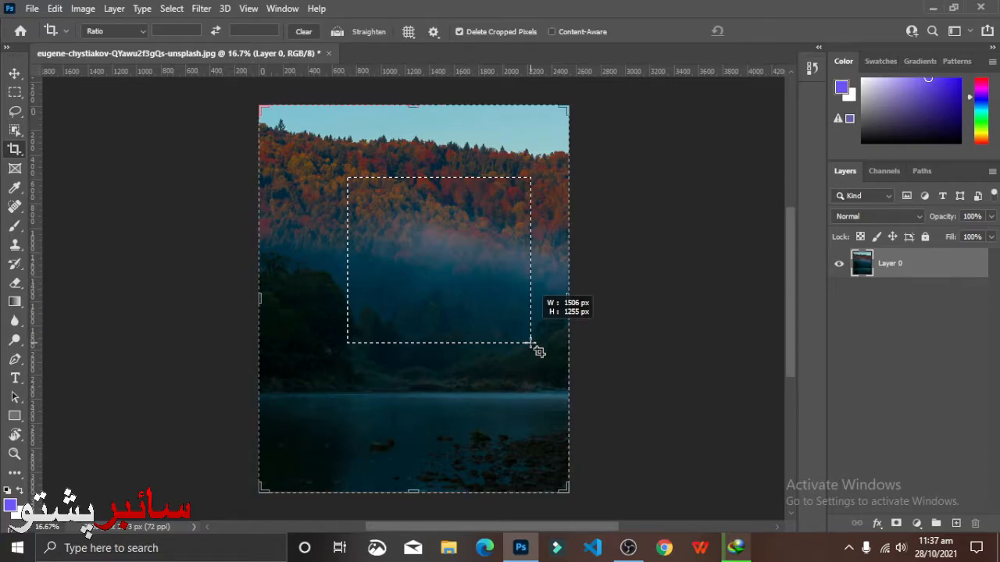
pyautogui.moveTo(530, 343); pyautogui.dragTo(530, 346)
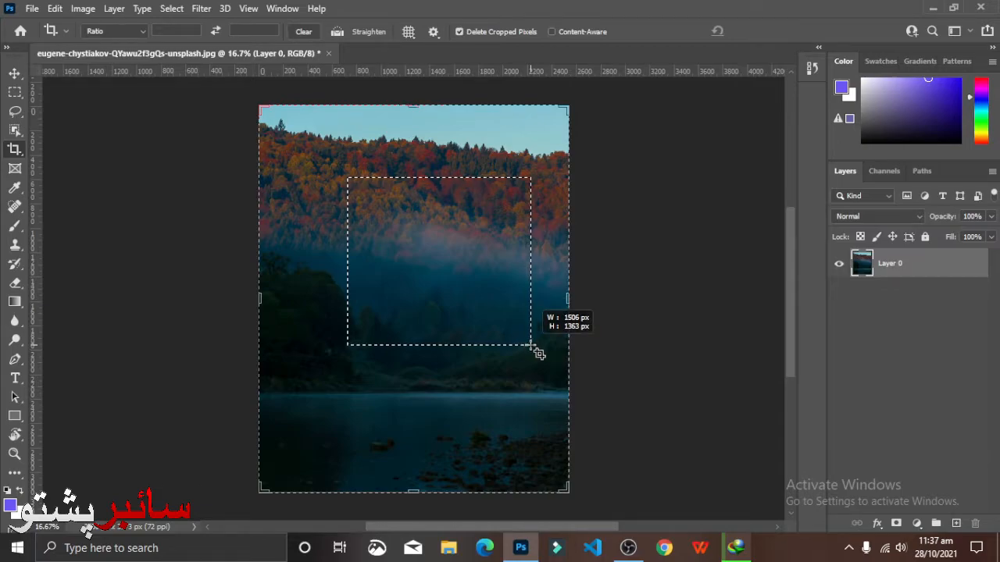
pyautogui.moveTo(530, 345); pyautogui.dragTo(530, 347)
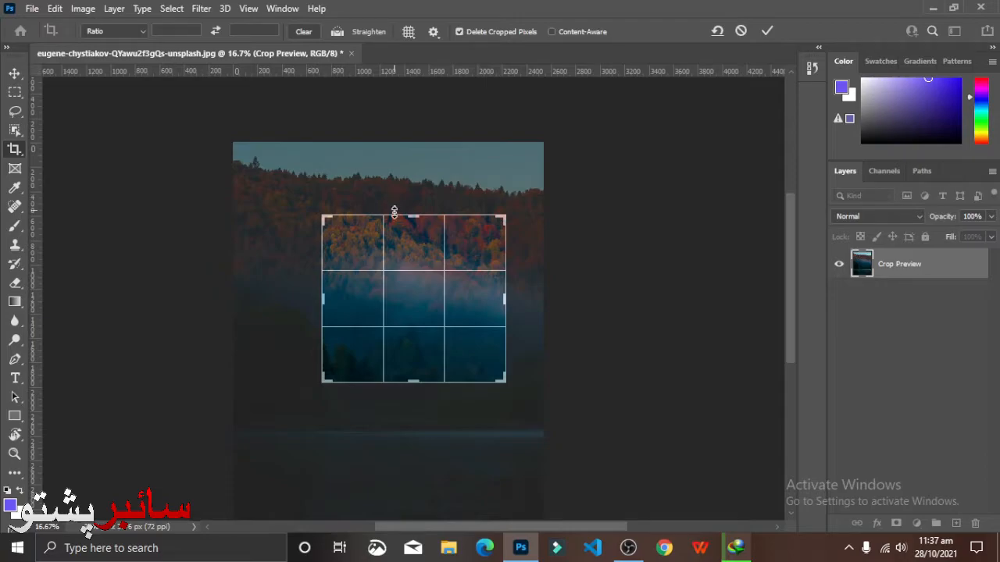
pyautogui.press('Return')
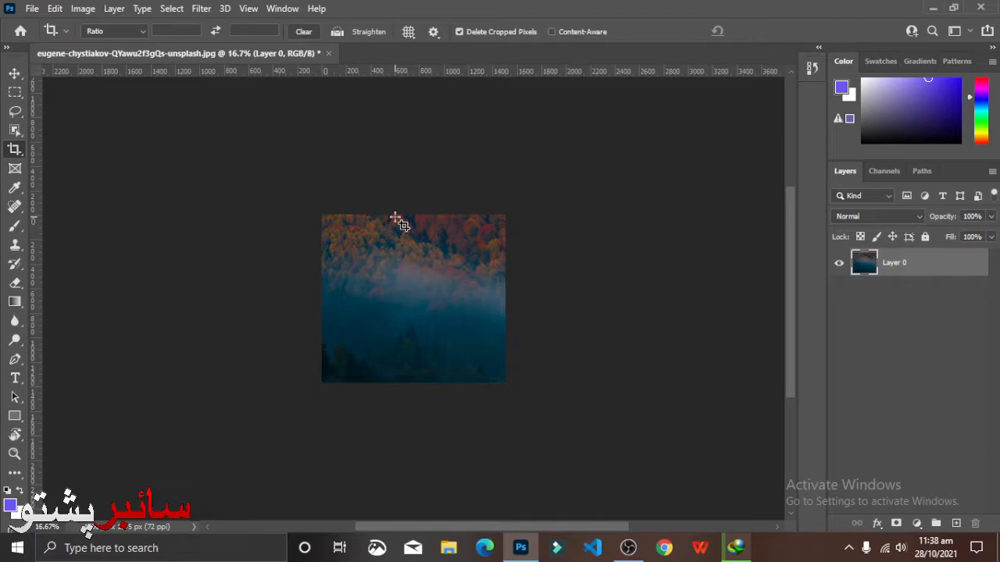
pyautogui.hotkey('ctrl', 'z')
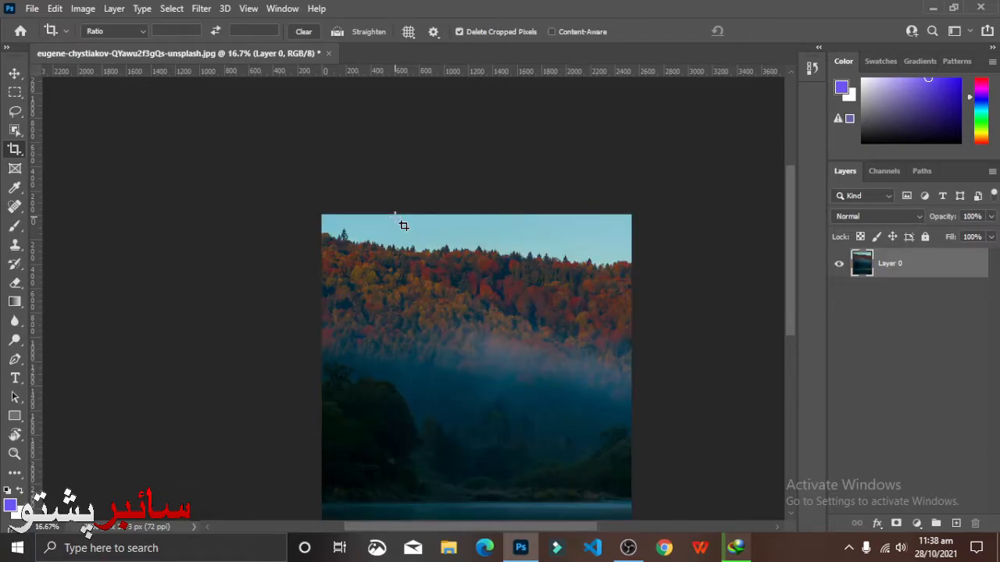
# Draw a crop frame around the whole photo, shift the image inside it slightly, and cancel the crop
pyautogui.scroll(-5, 475, 297)
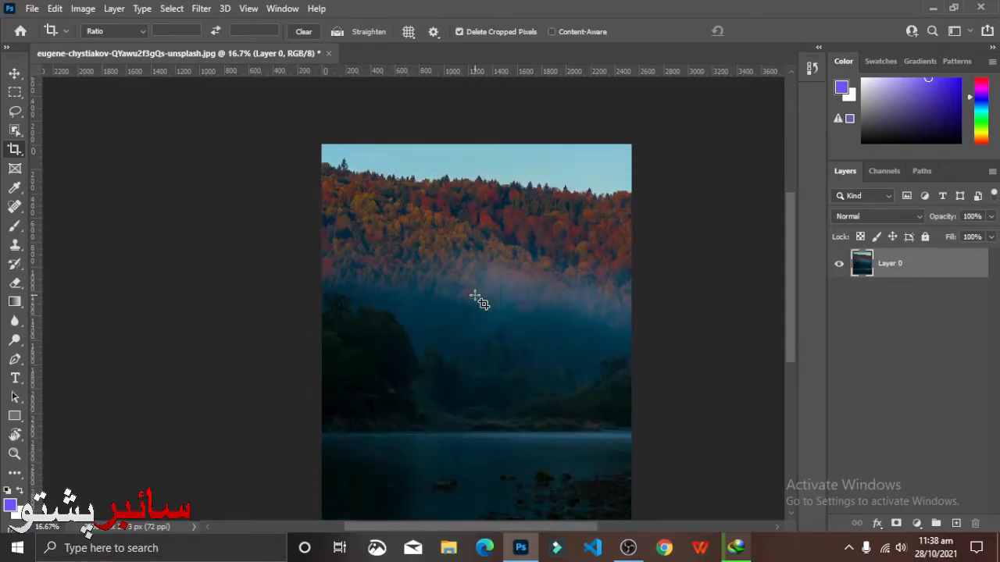
pyautogui.scroll(1, 475, 297)
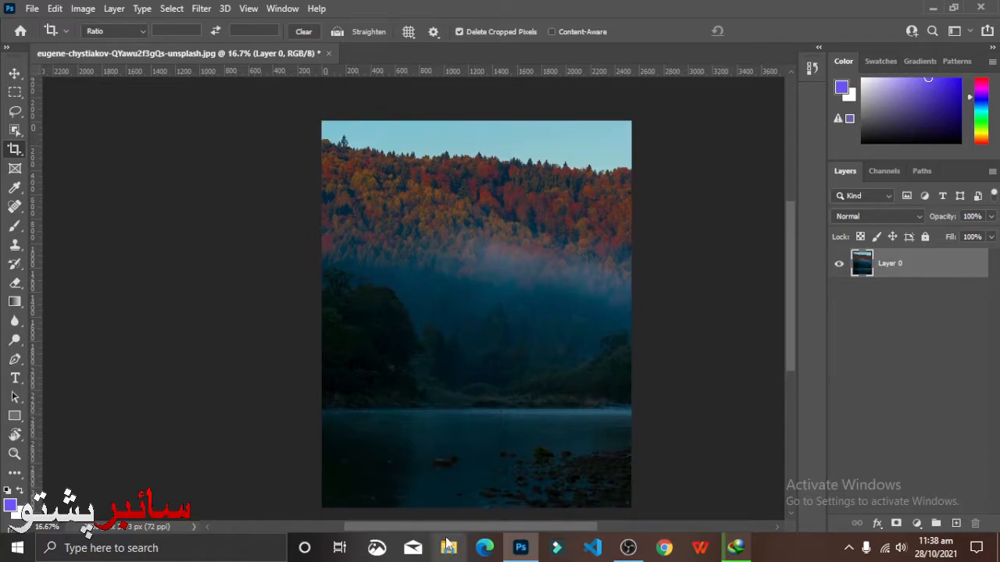
pyautogui.hscroll(4, 449, 530)
pyautogui.hscroll(-1, 424, 417)
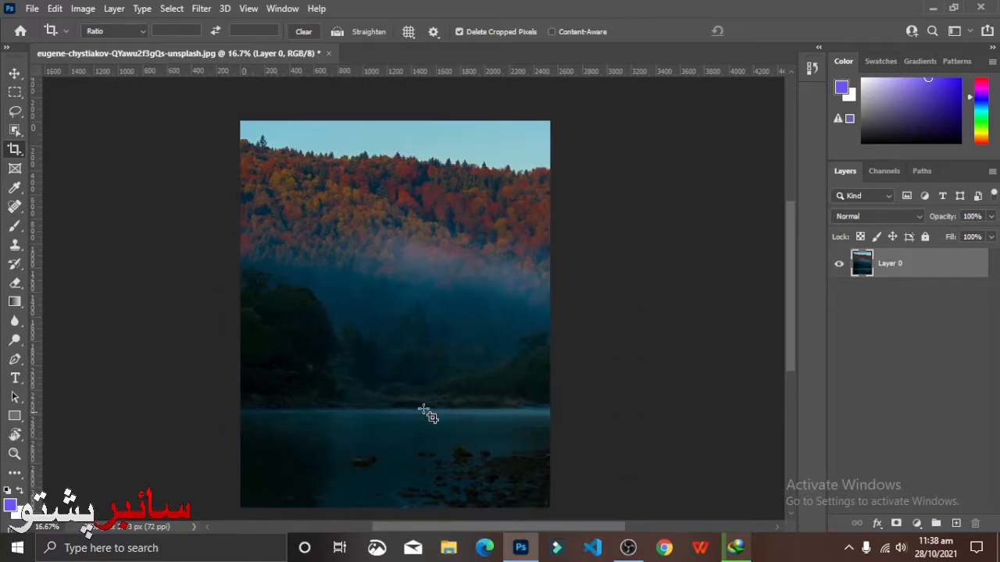
pyautogui.scroll(-1, 453, 349)
pyautogui.scroll(1, 451, 346)
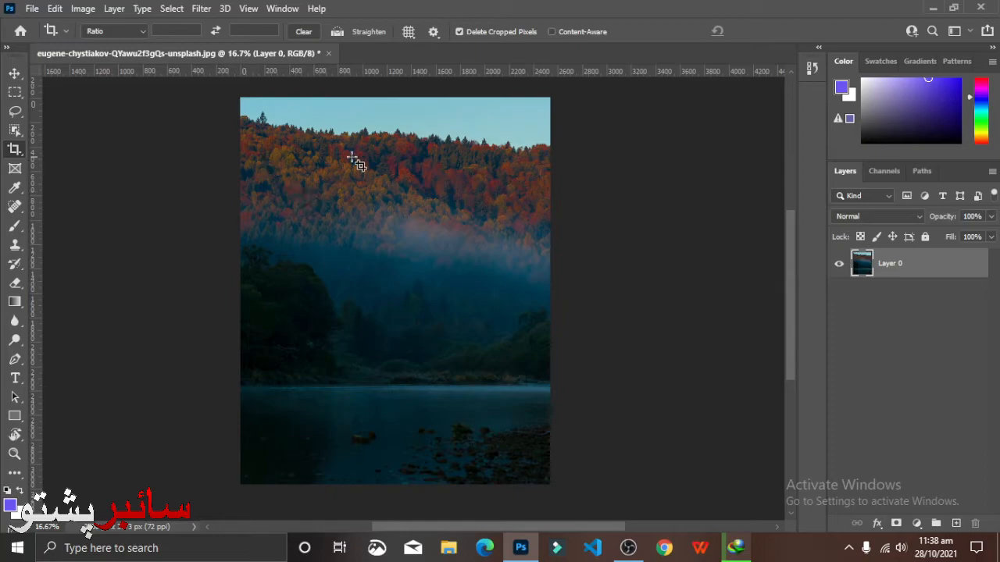
pyautogui.scroll(1, 285, 239)
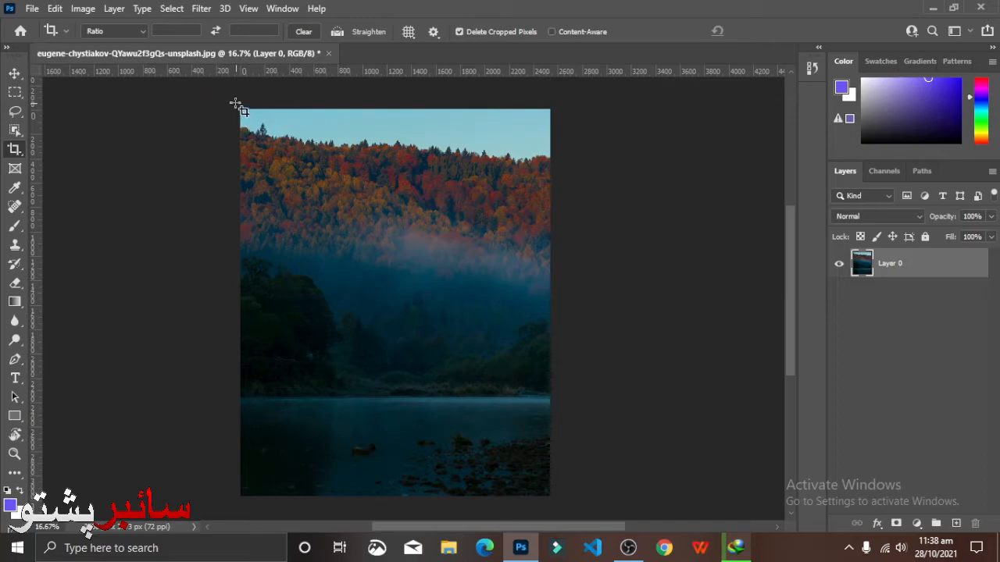
pyautogui.moveTo(234, 100); pyautogui.dragTo(601, 551)
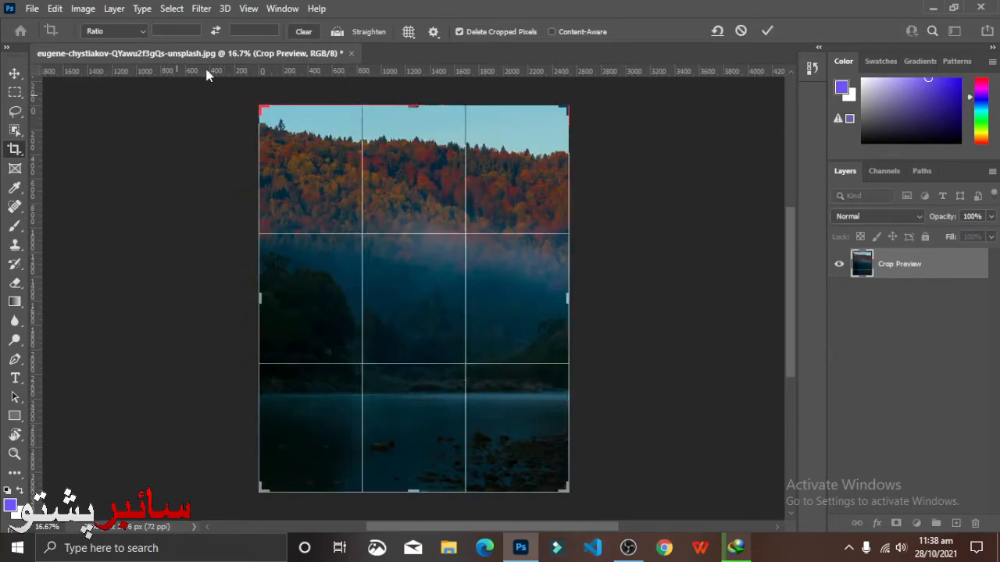
pyautogui.scroll(1, 339, 190)
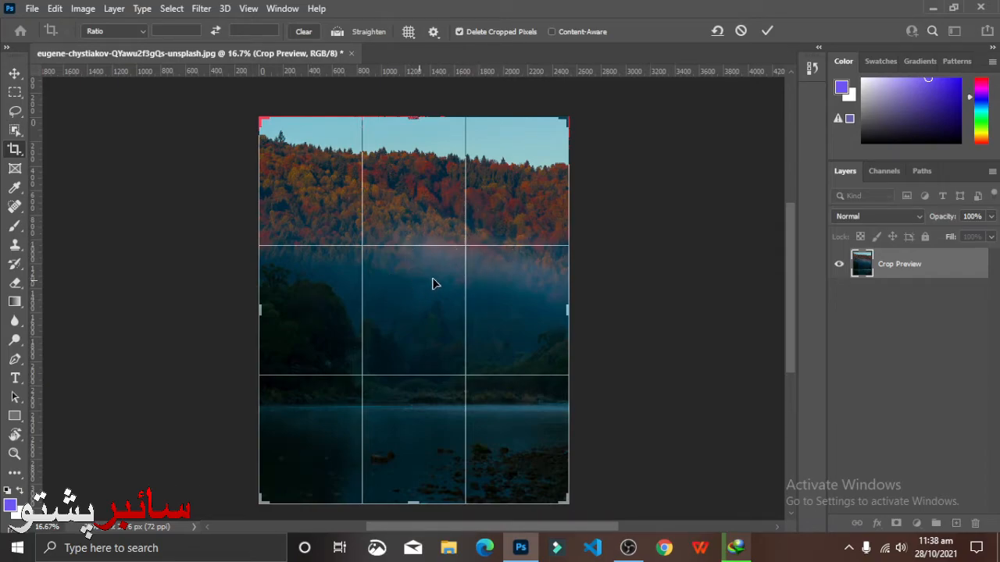
pyautogui.moveTo(437, 287); pyautogui.dragTo(414, 276)
pyautogui.click(746, 30)
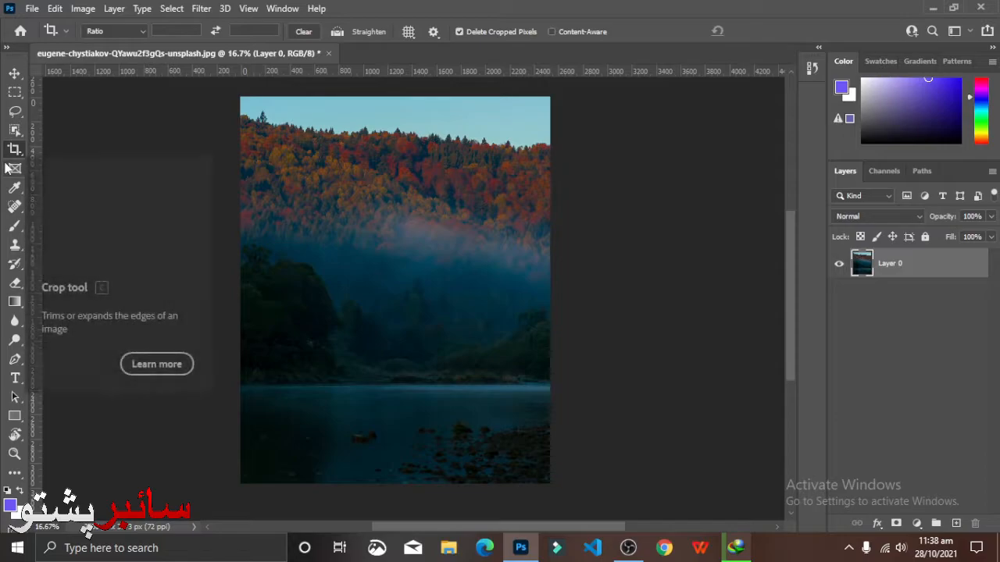
# Draw a new crop frame over the whole photo and pull its upper-right and lower-left corners inward
pyautogui.rightClick(14, 148)
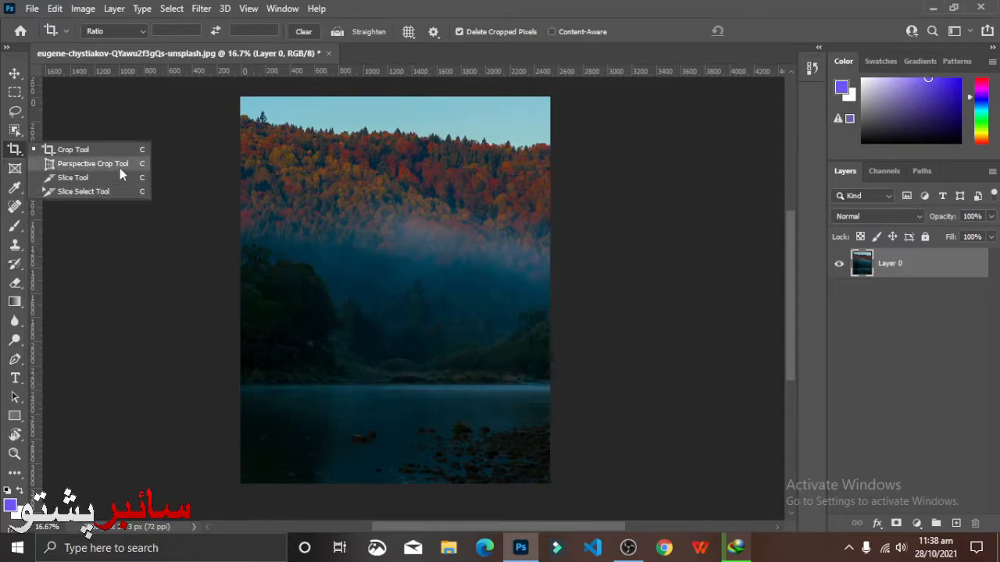
pyautogui.click(71, 150)
pyautogui.scroll(1, 247, 271)
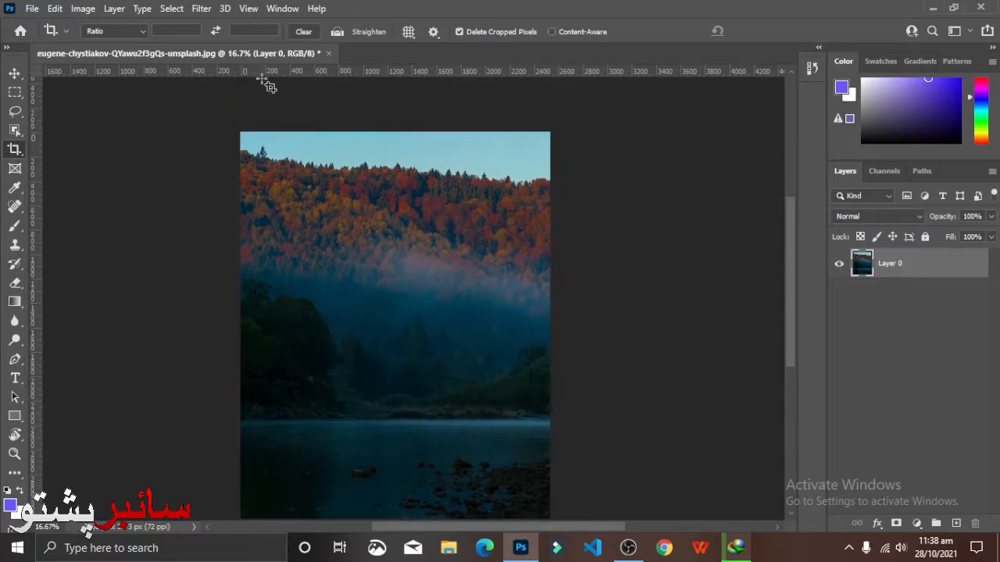
pyautogui.moveTo(235, 134); pyautogui.dragTo(484, 511)
pyautogui.moveTo(597, 504); pyautogui.dragTo(568, 492)
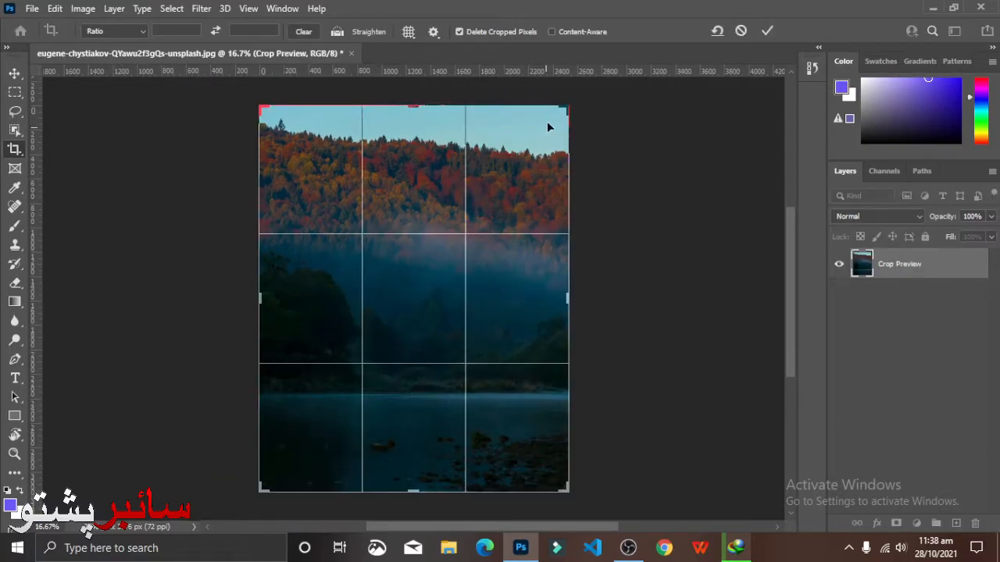
pyautogui.moveTo(570, 106); pyautogui.dragTo(552, 133)
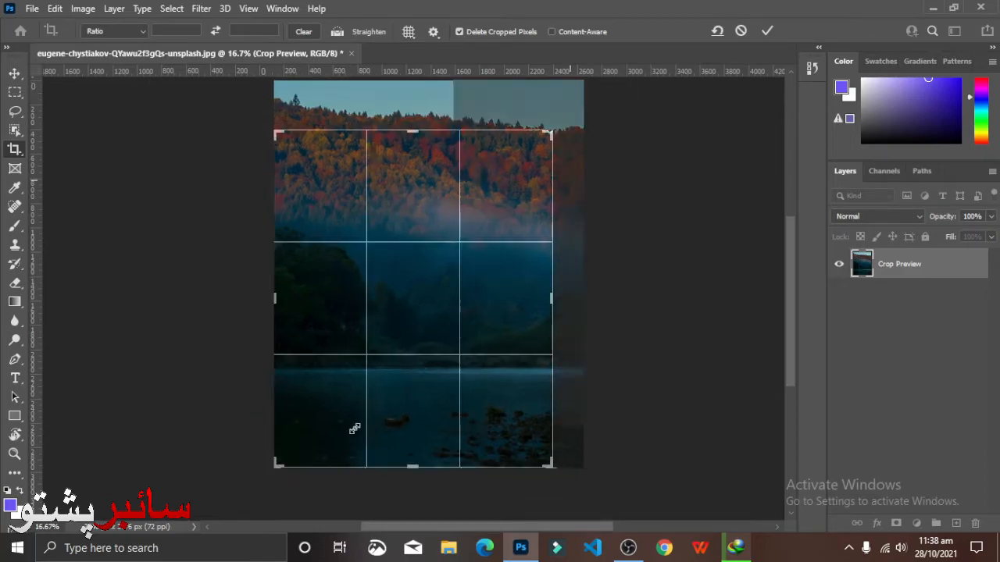
pyautogui.moveTo(277, 467); pyautogui.dragTo(301, 437)
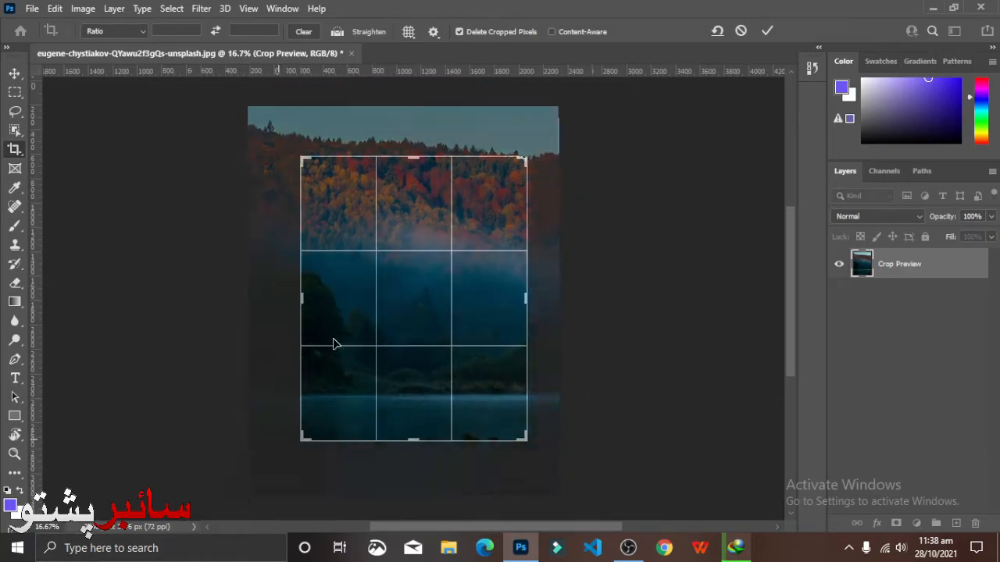
pyautogui.click(389, 334)
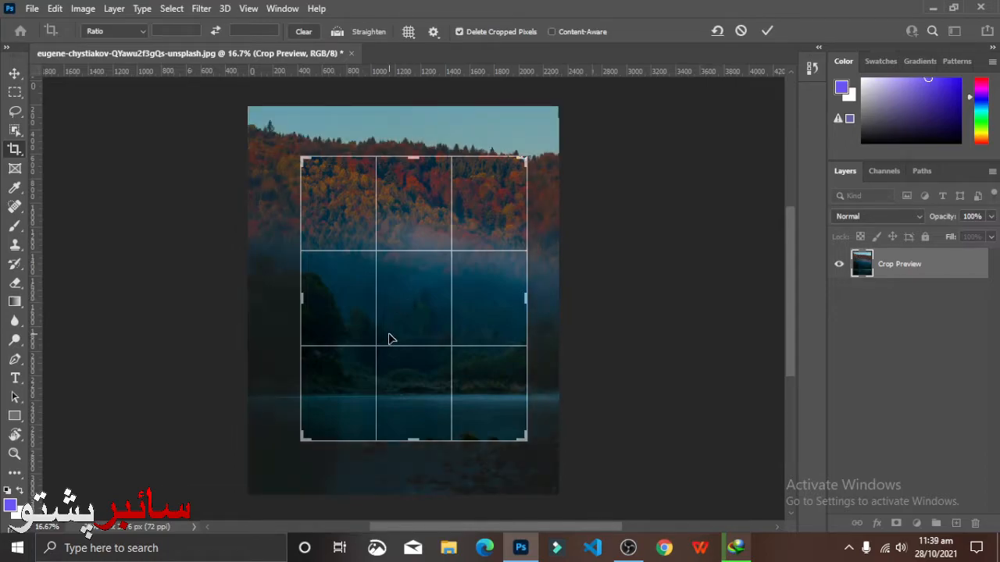
# Try shrinking the crop frame further and rotating the photo inside it, and reset and cancel the crop
pyautogui.moveTo(391, 339); pyautogui.dragTo(370, 391)
pyautogui.moveTo(303, 440); pyautogui.dragTo(327, 366)
pyautogui.moveTo(422, 349); pyautogui.dragTo(428, 349)
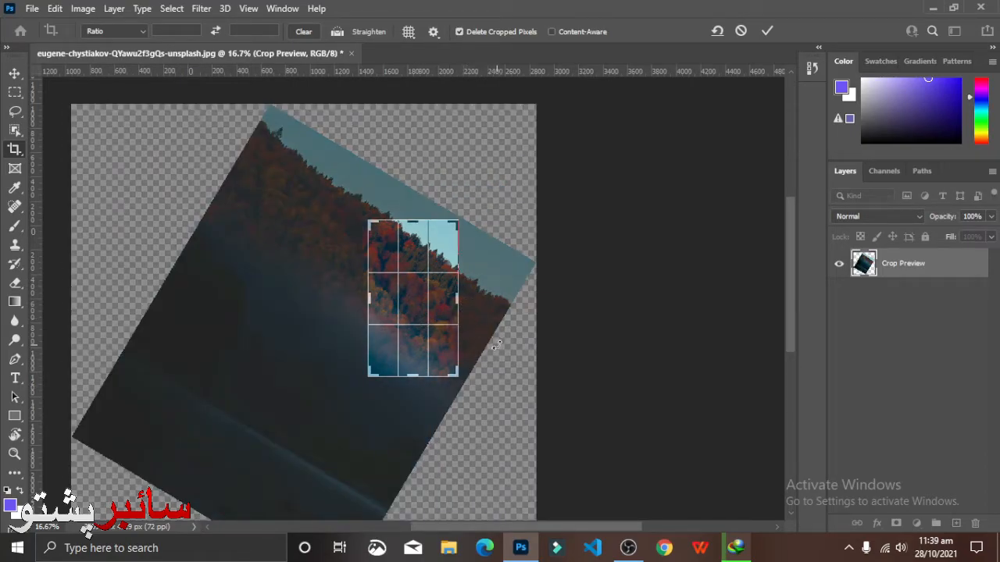
pyautogui.click(723, 32)
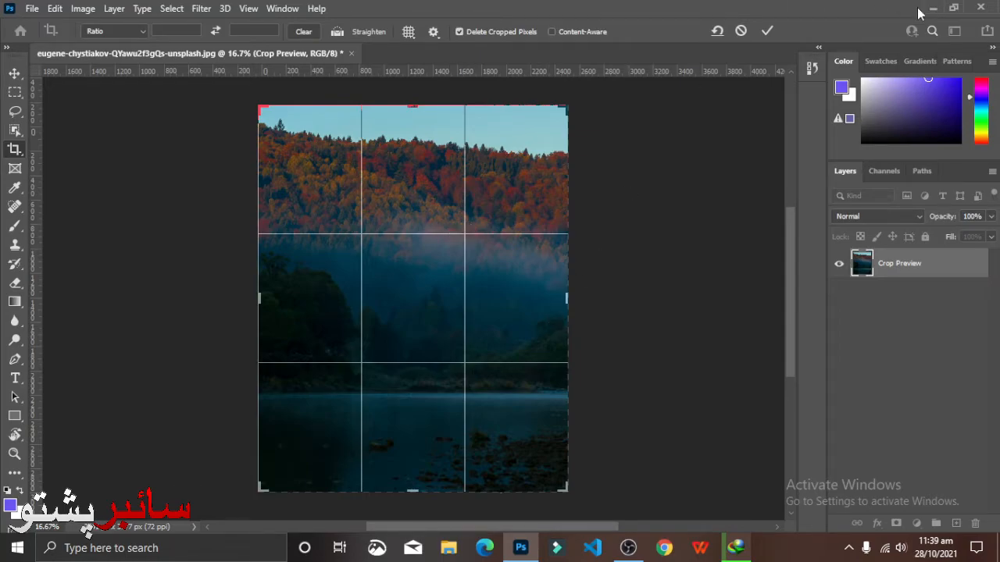
pyautogui.click(748, 30)
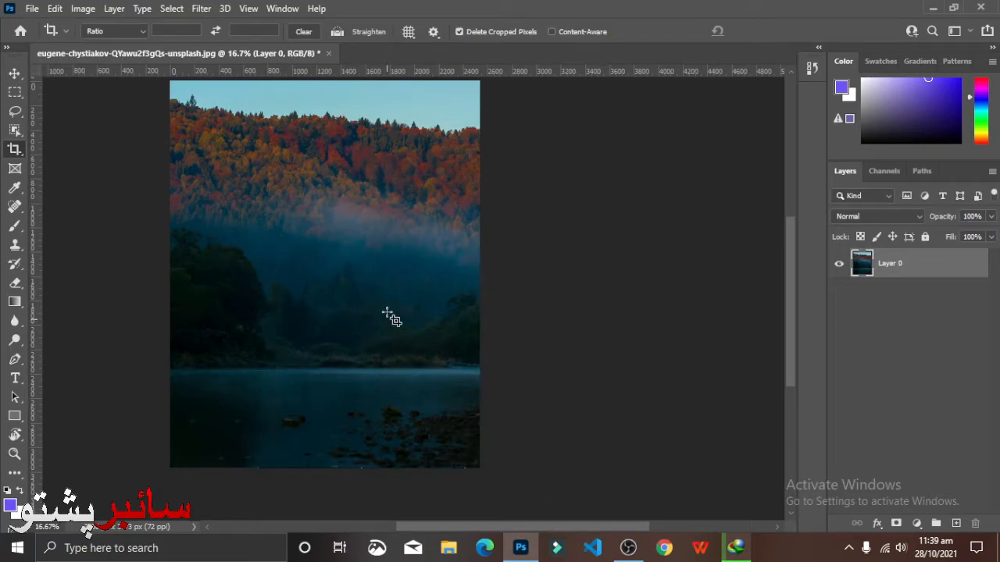
# Fit the photo on screen, and set the Crop tool to keep cropped pixels and use Content-Aware filling
pyautogui.press('z')
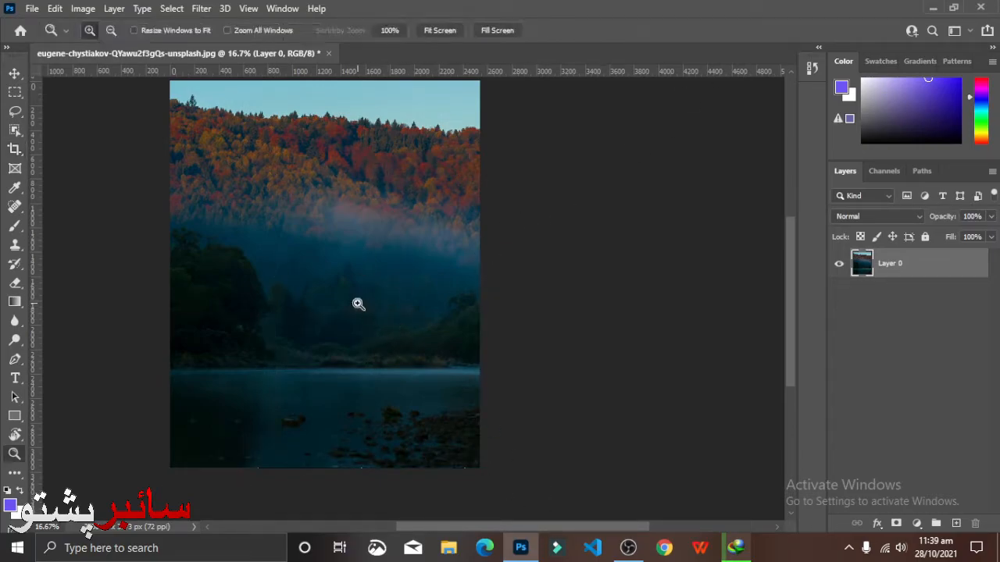
pyautogui.rightClick(358, 304)
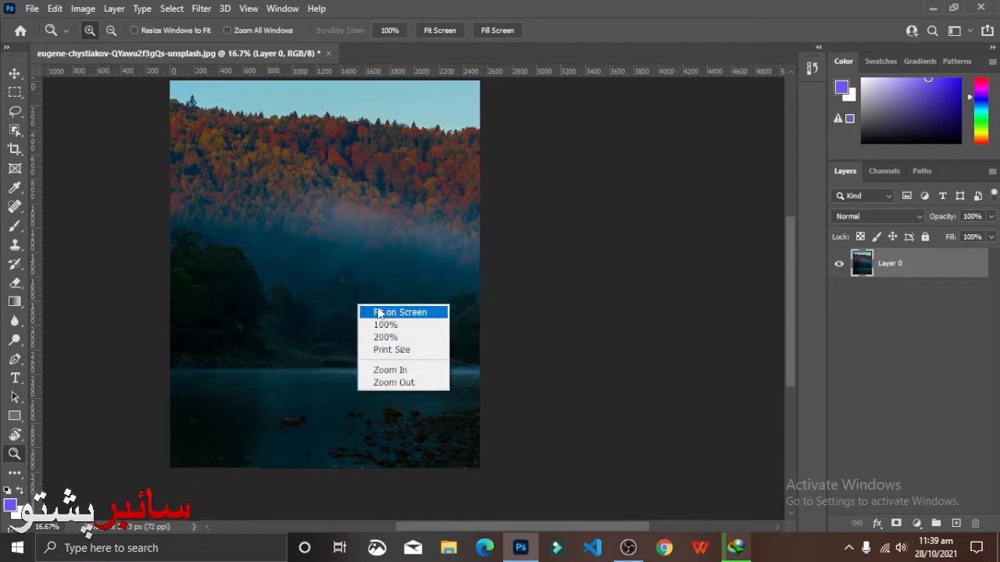
pyautogui.click(375, 312)
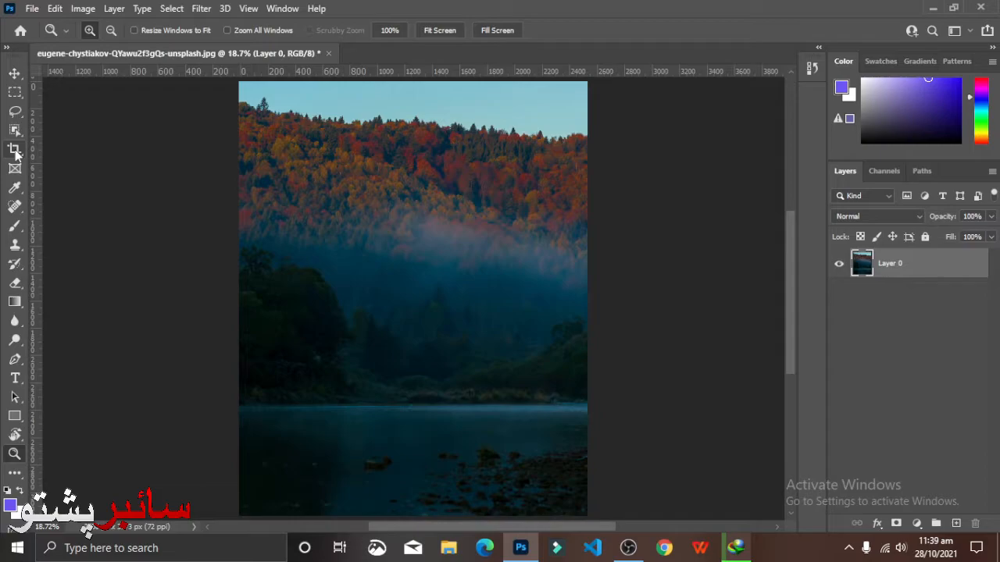
pyautogui.click(16, 151)
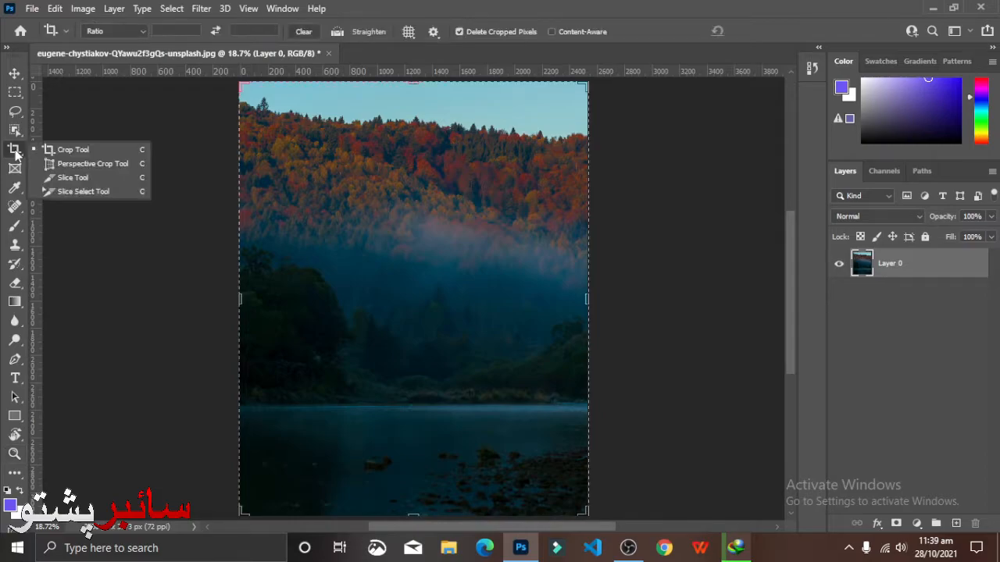
pyautogui.click(75, 153)
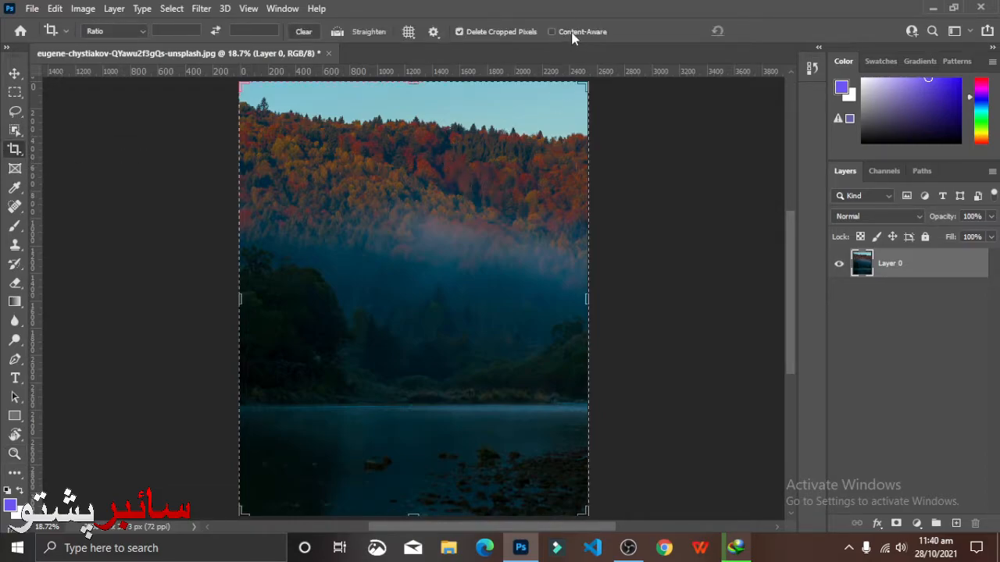
pyautogui.scroll(3, 558, 217)
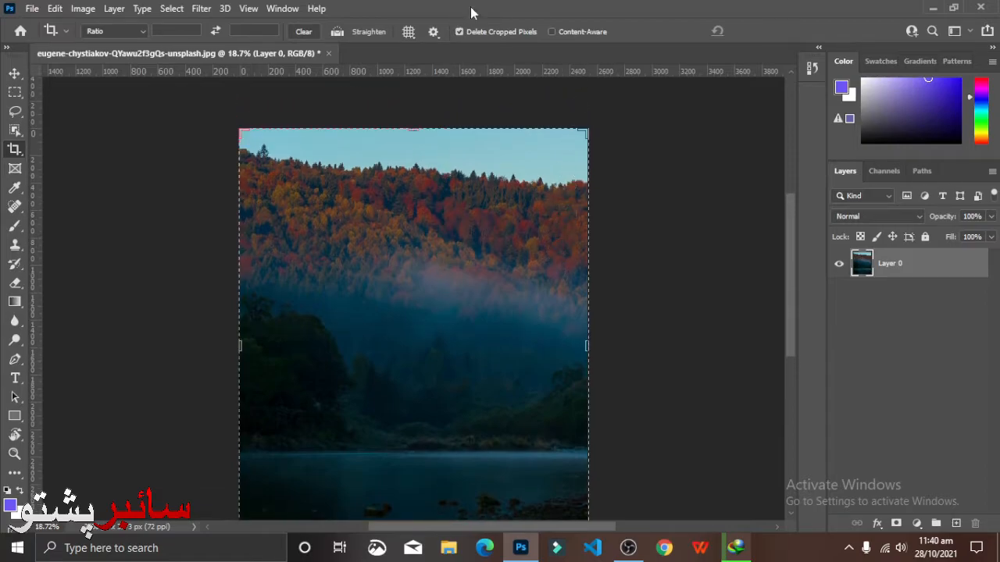
pyautogui.click(534, 31)
pyautogui.scroll(2, 413, 211)
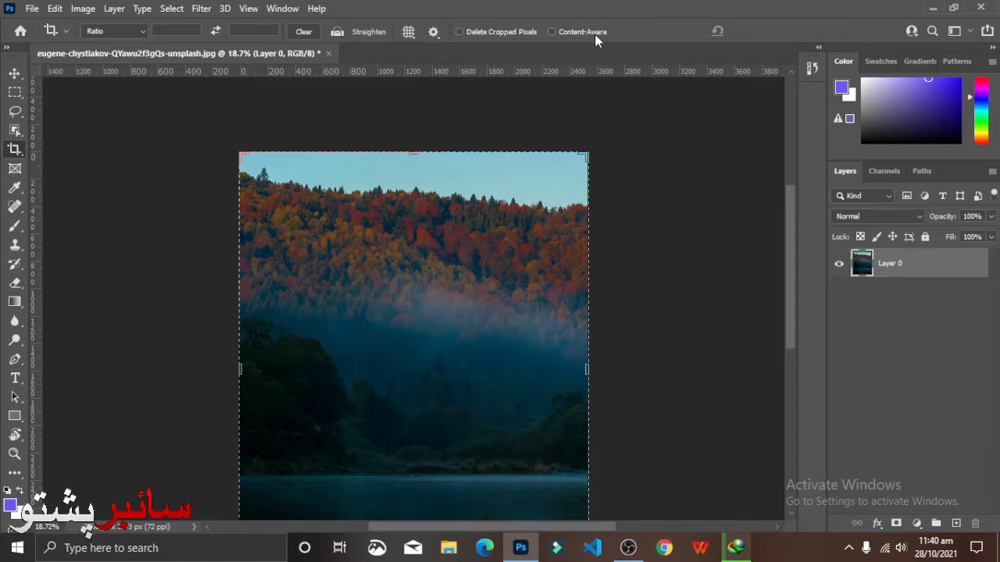
pyautogui.click(585, 34)
# Use the Zoom tool to fit the whole photo on screen again
pyautogui.press('z')
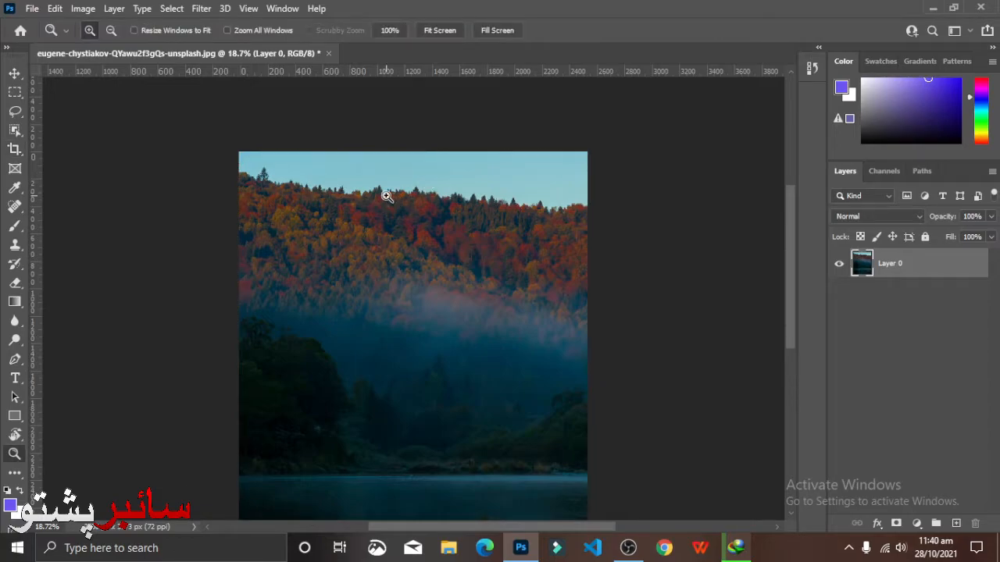
pyautogui.rightClick(386, 195)
pyautogui.click(404, 200)
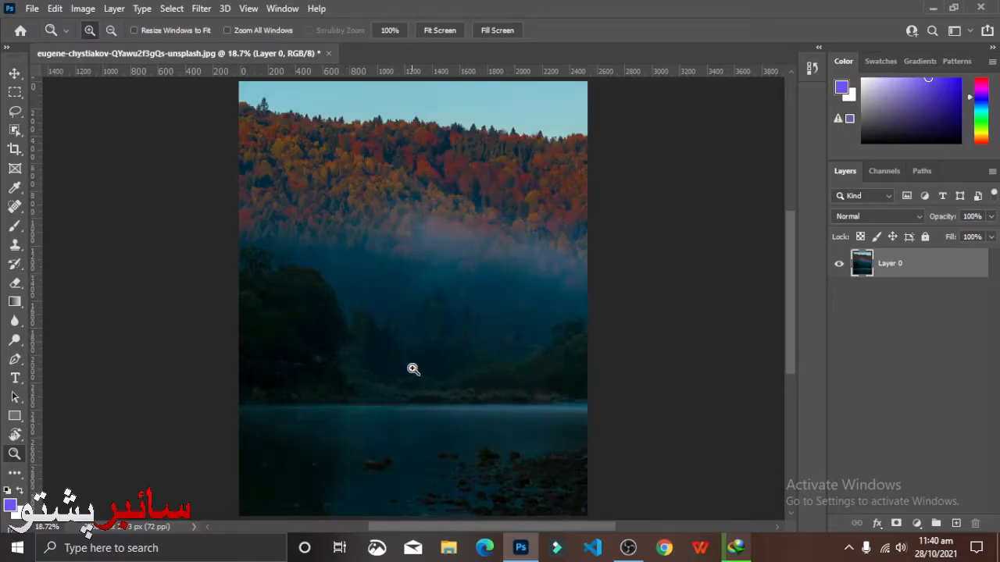
# Extend the crop frame's upper edge above the sky with Content-Aware filling on and apply the crop
pyautogui.scroll(3, 542, 398)
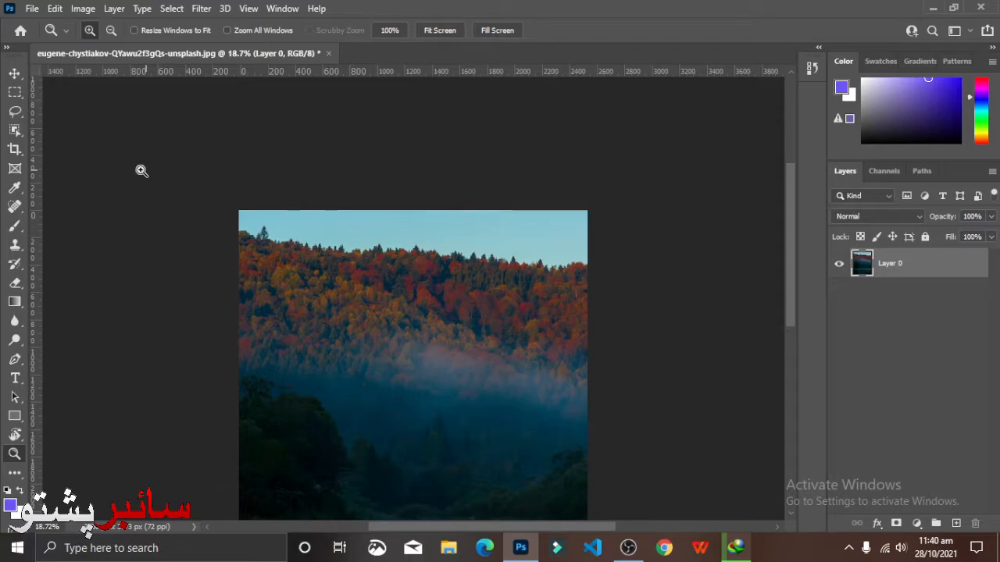
pyautogui.click(14, 150)
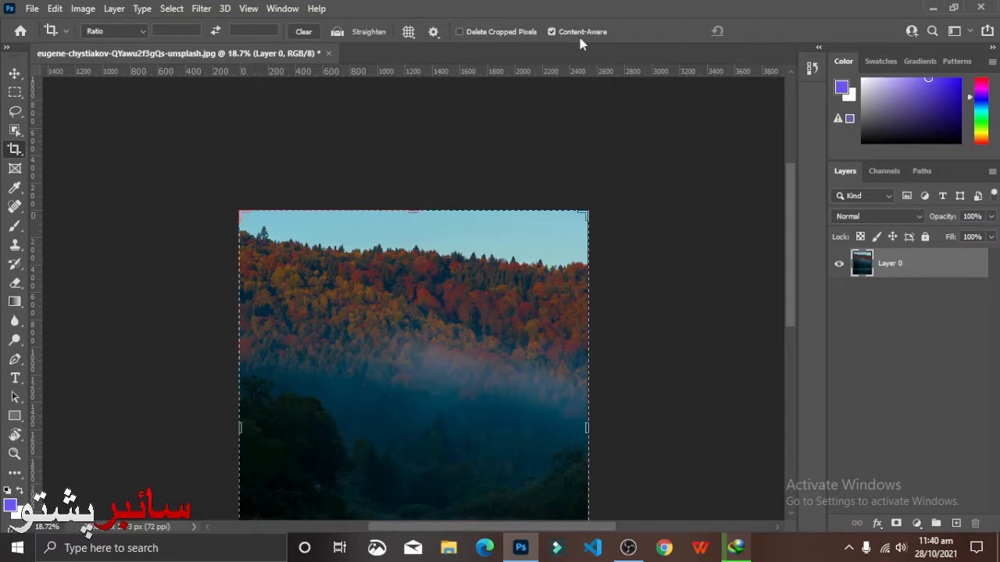
pyautogui.moveTo(412, 211); pyautogui.dragTo(414, 200)
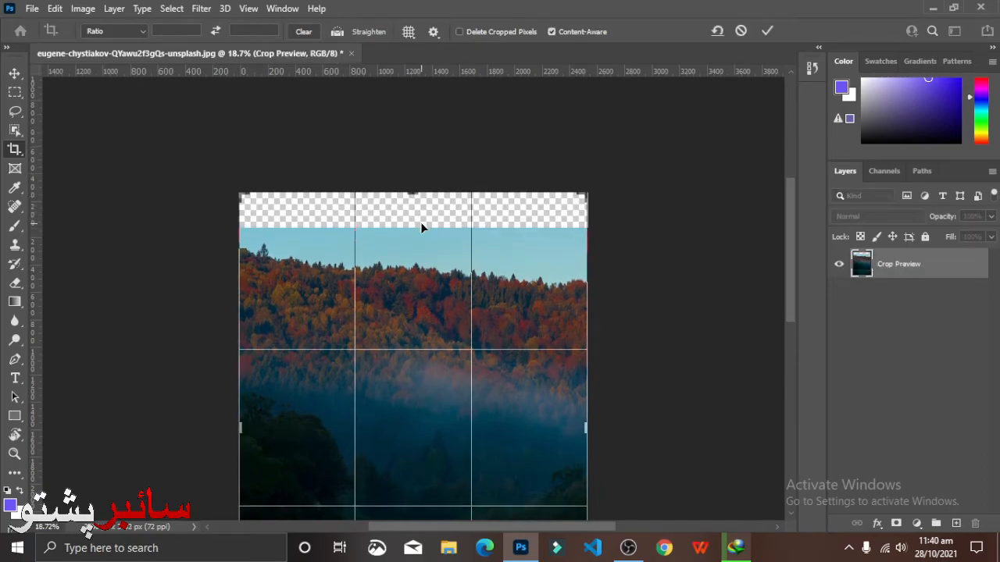
pyautogui.press('Return')
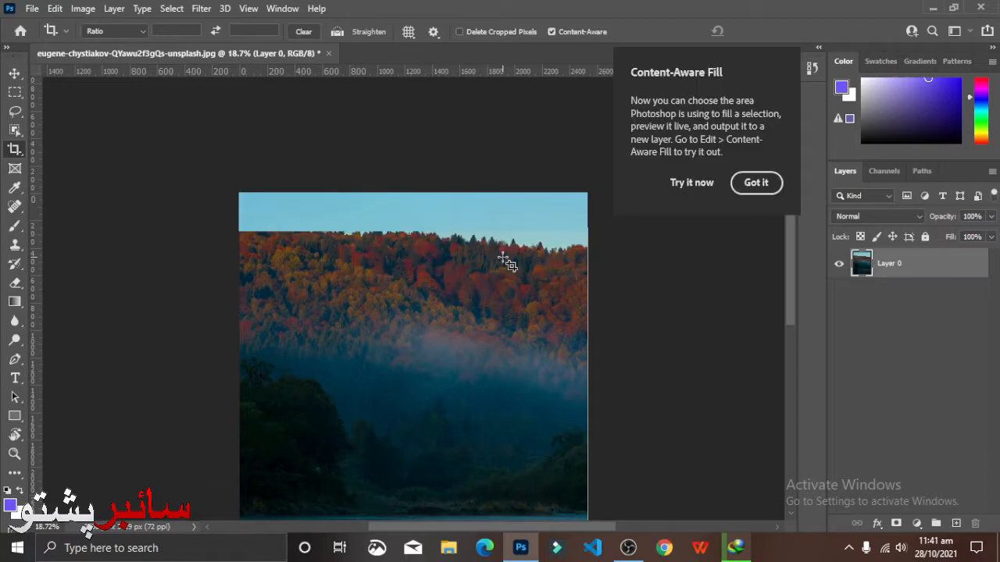
pyautogui.click(756, 184)
pyautogui.click(14, 73)
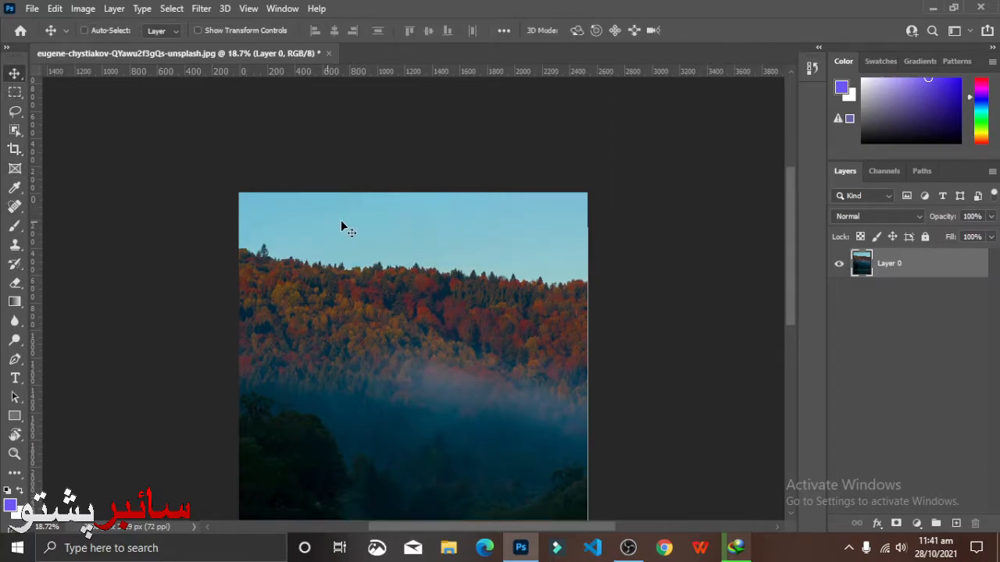
pyautogui.scroll(-1, 361, 251)
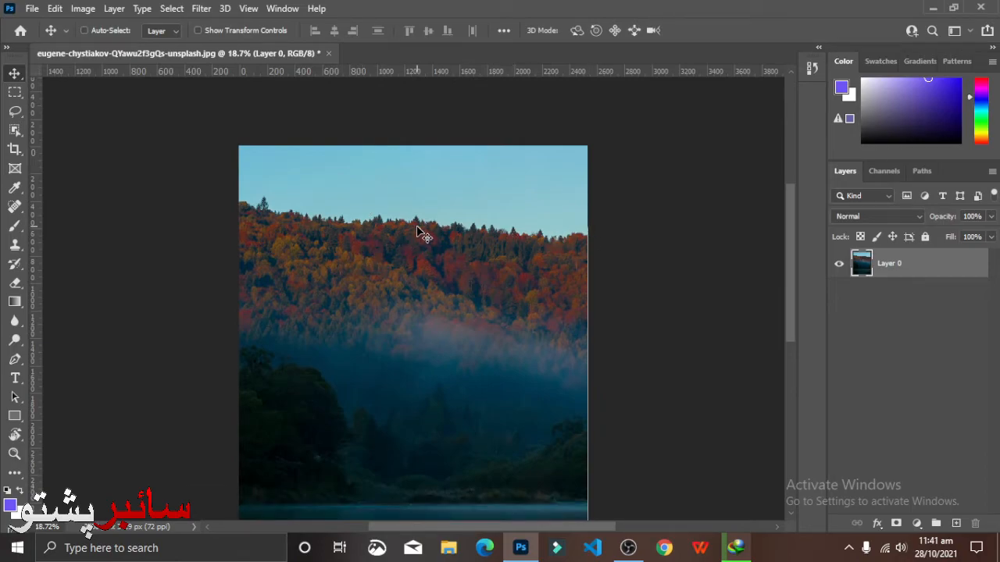
# Undo the content-aware crop and the change before it, back to the locked Background layer
pyautogui.press('ctrl')
pyautogui.hotkey('ctrl', 'z')
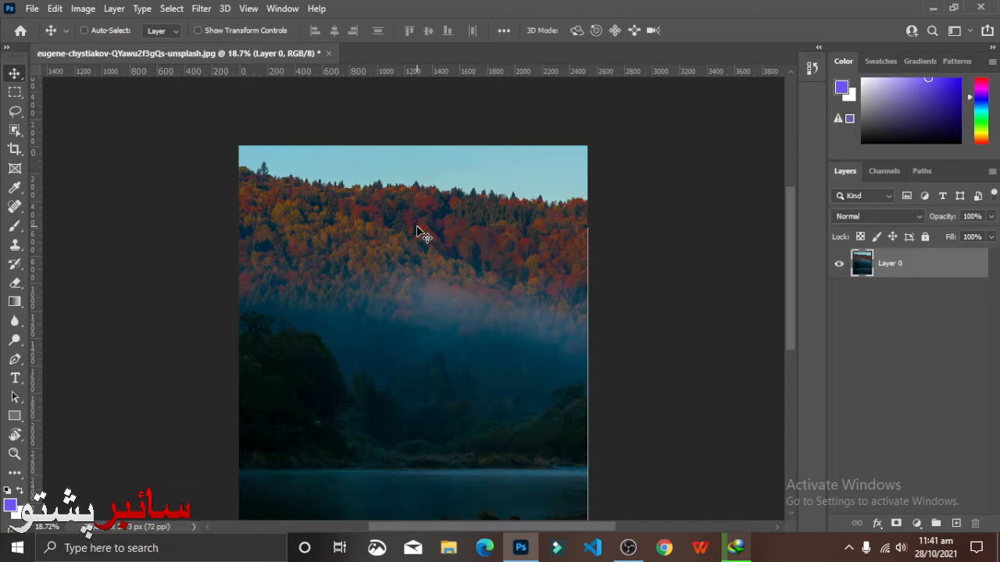
pyautogui.hotkey('ctrl', 'z')
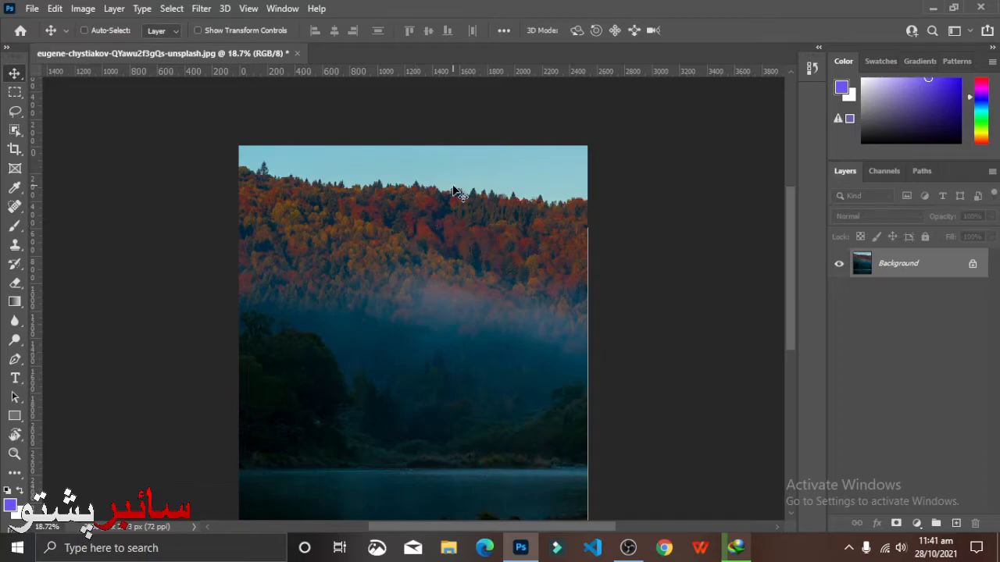
# Try extending the crop above the sky with Content-Aware turned off, apply it and undo it
pyautogui.scroll(-6, 453, 196)
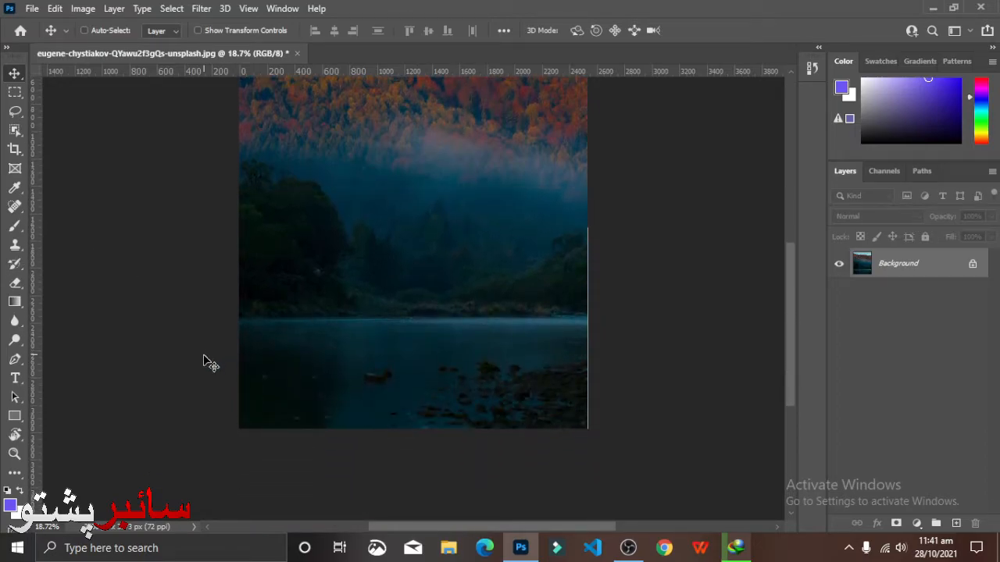
pyautogui.click(14, 454)
pyautogui.rightClick(393, 238)
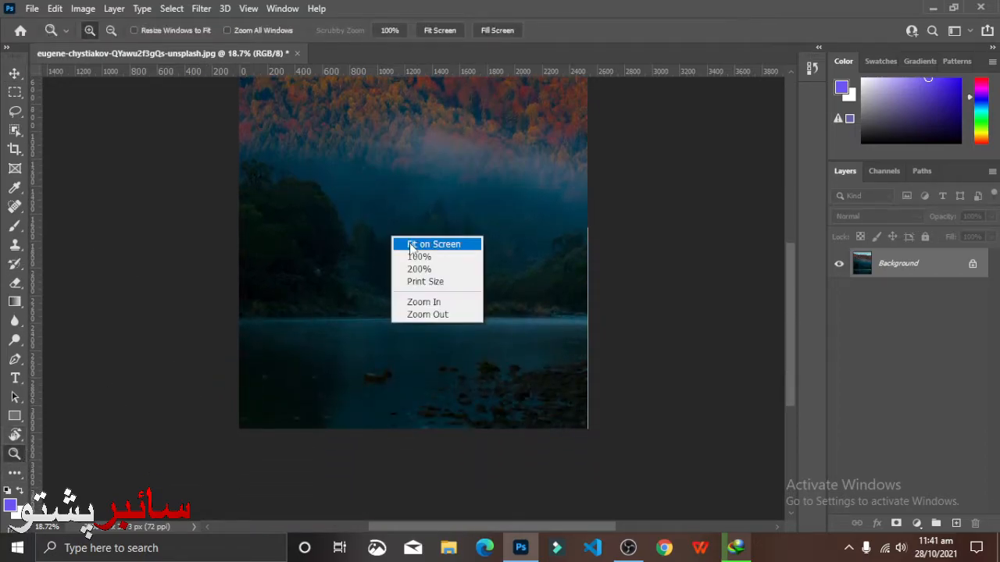
pyautogui.scroll(5, 411, 216)
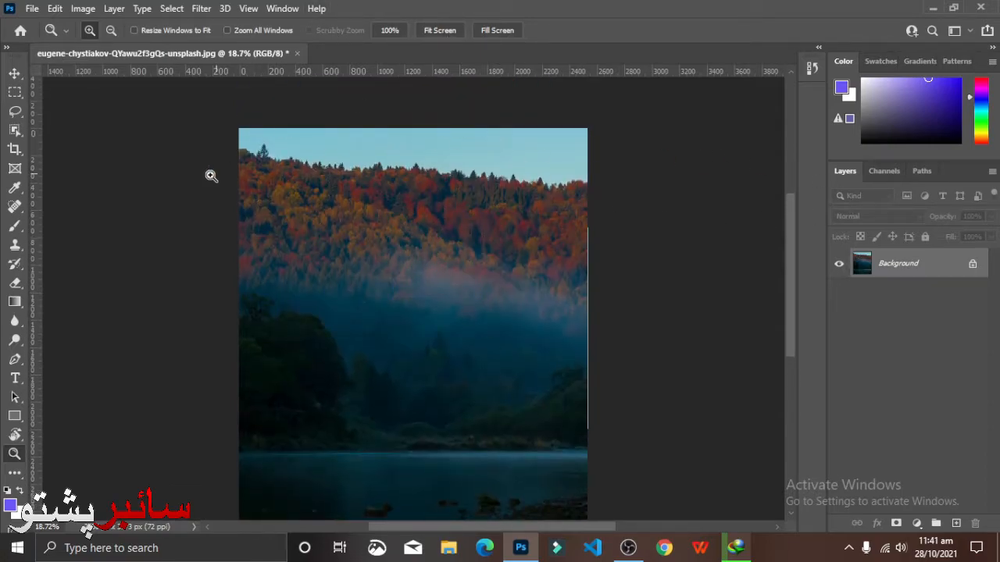
pyautogui.click(14, 148)
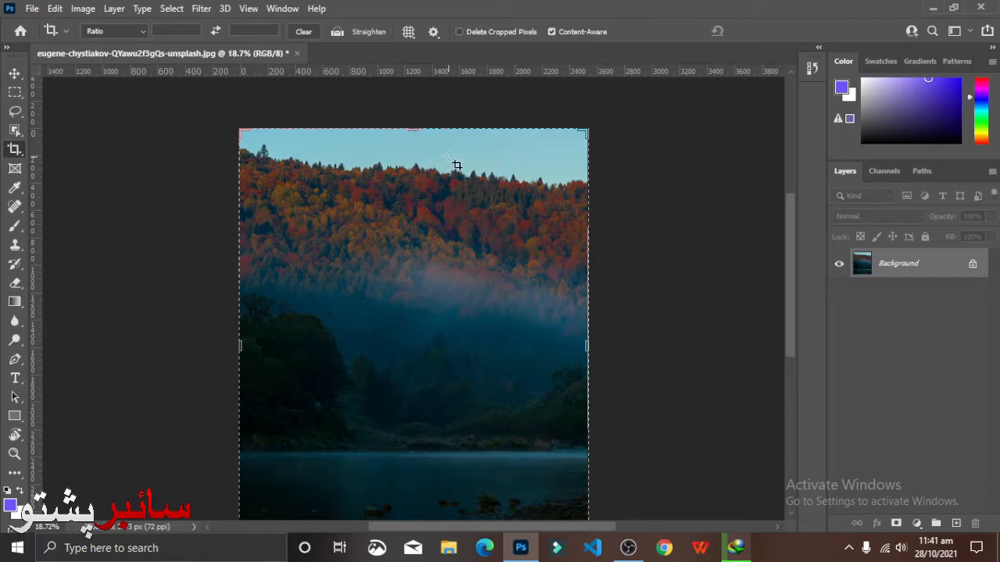
pyautogui.click(559, 30)
pyautogui.moveTo(406, 130); pyautogui.dragTo(408, 109)
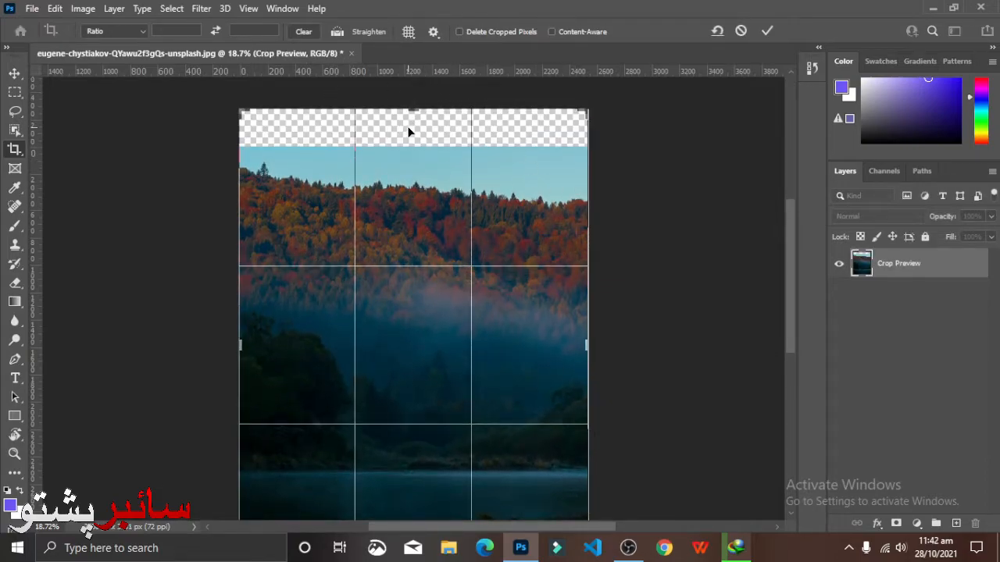
pyautogui.press('Return')
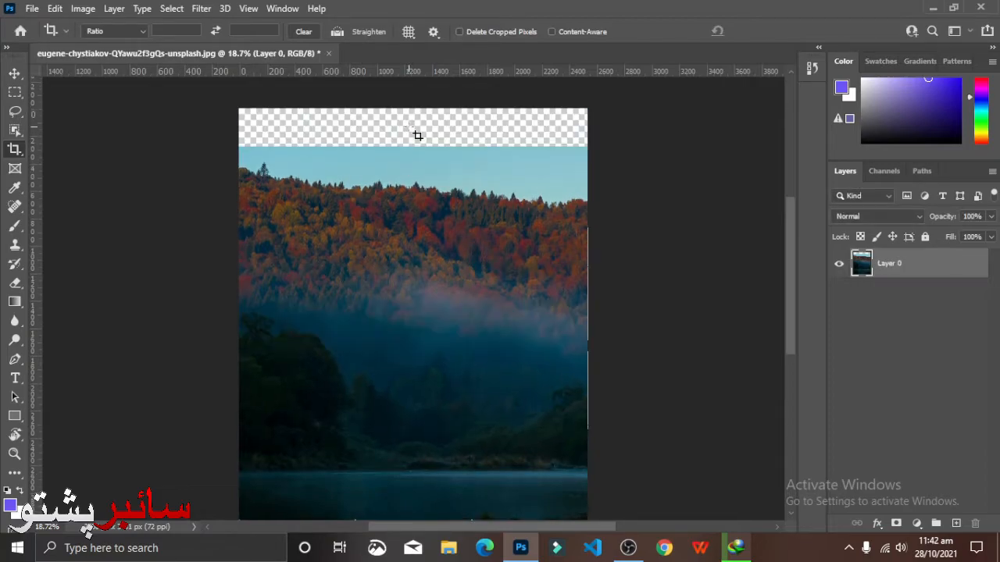
pyautogui.hotkey('ctrl', 'z')
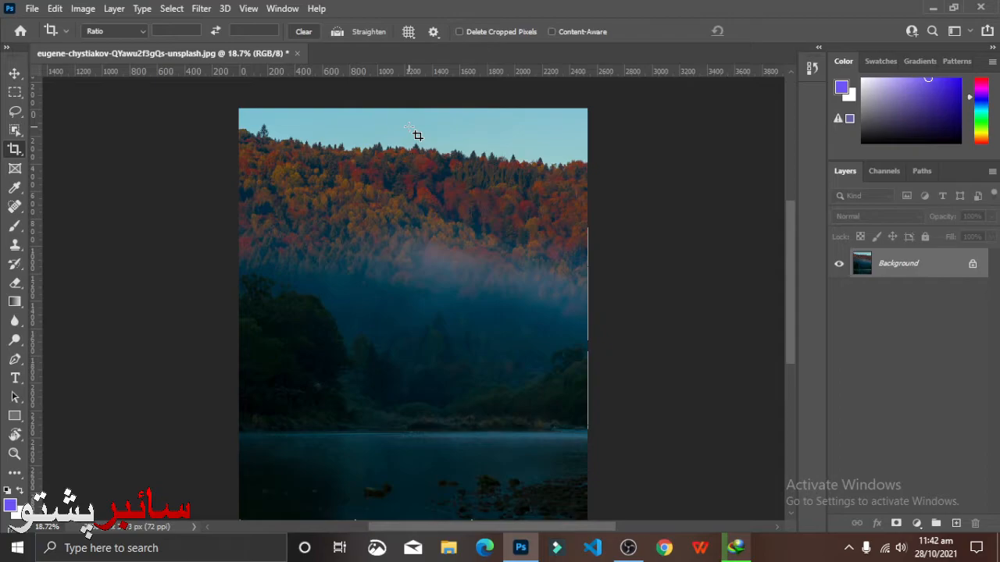
# Turn Content-Aware back on, extend the crop frame's upper edge above the sky and apply the crop
pyautogui.click(575, 31)
pyautogui.scroll(3, 528, 146)
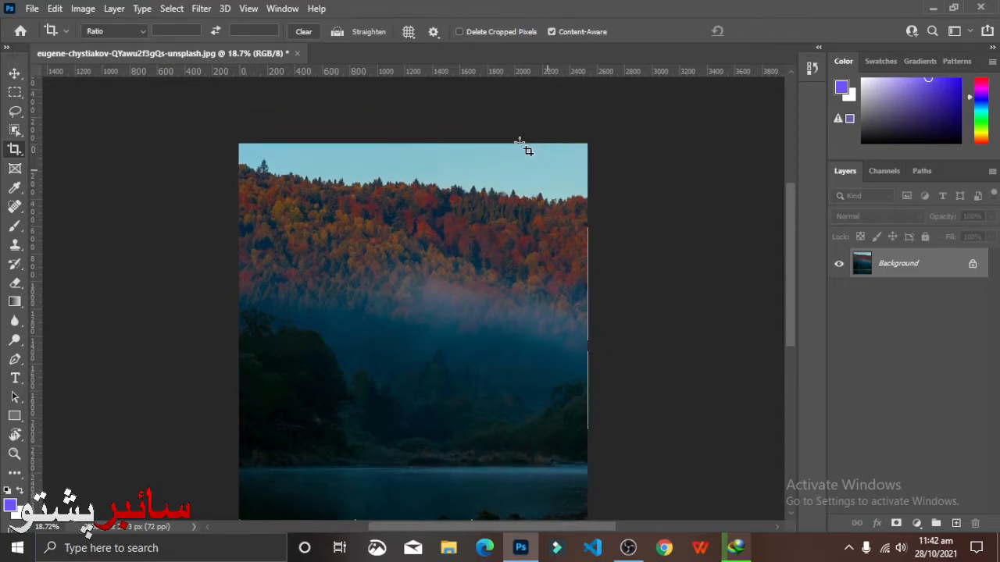
pyautogui.moveTo(232, 161); pyautogui.dragTo(632, 444)
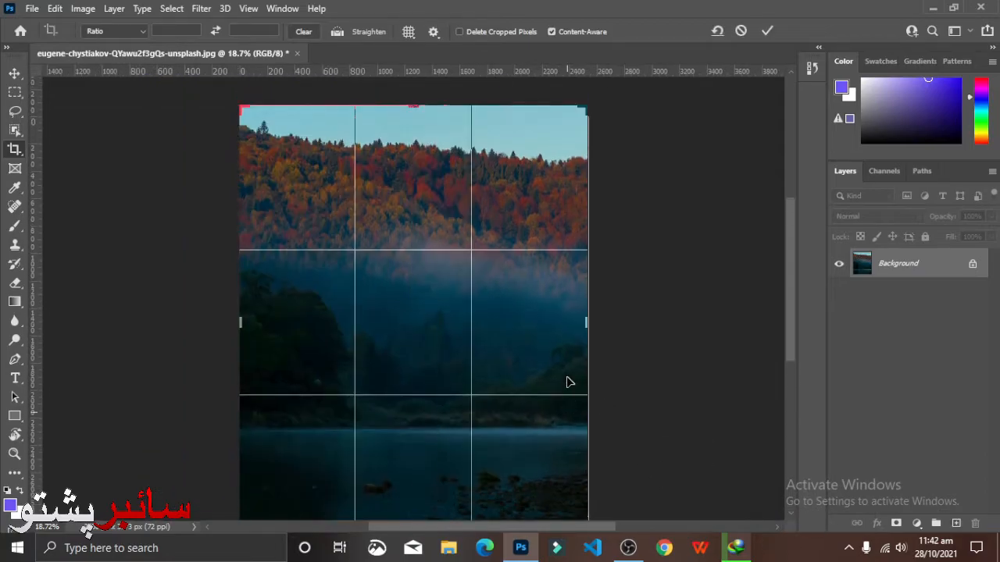
pyautogui.moveTo(412, 281); pyautogui.dragTo(414, 261)
pyautogui.moveTo(415, 269); pyautogui.dragTo(415, 265)
pyautogui.press('Return')
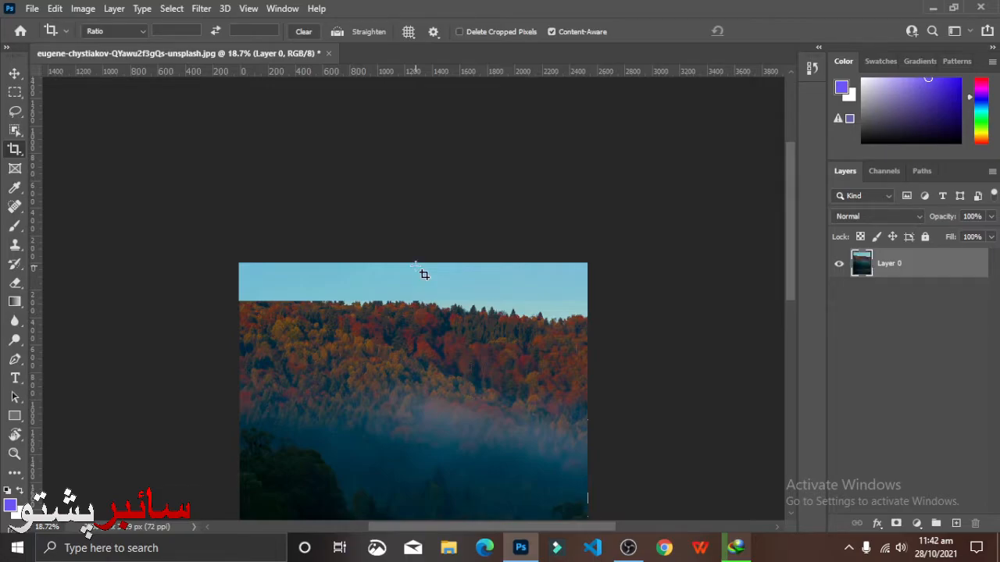
pyautogui.press('v')
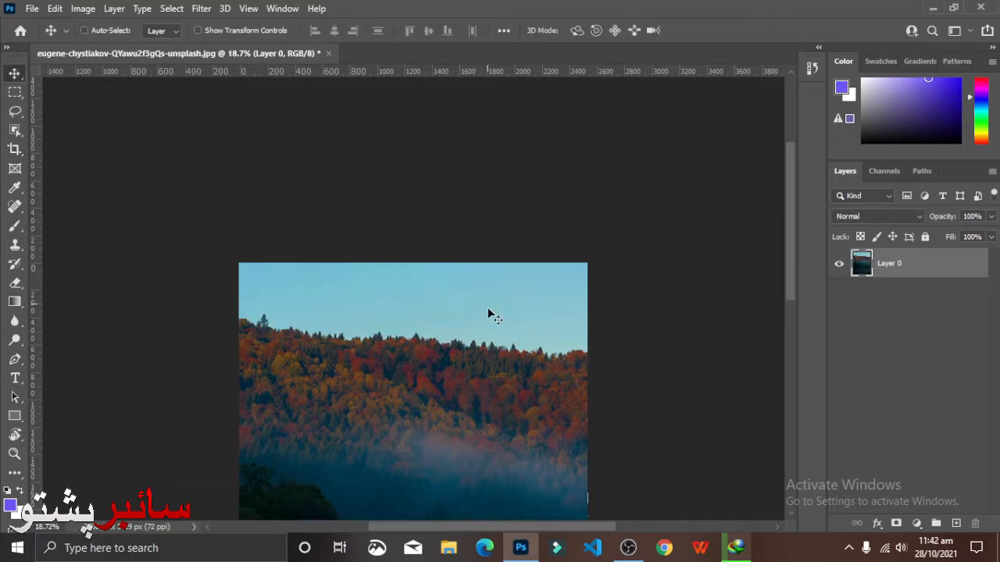
pyautogui.scroll(-3, 487, 312)
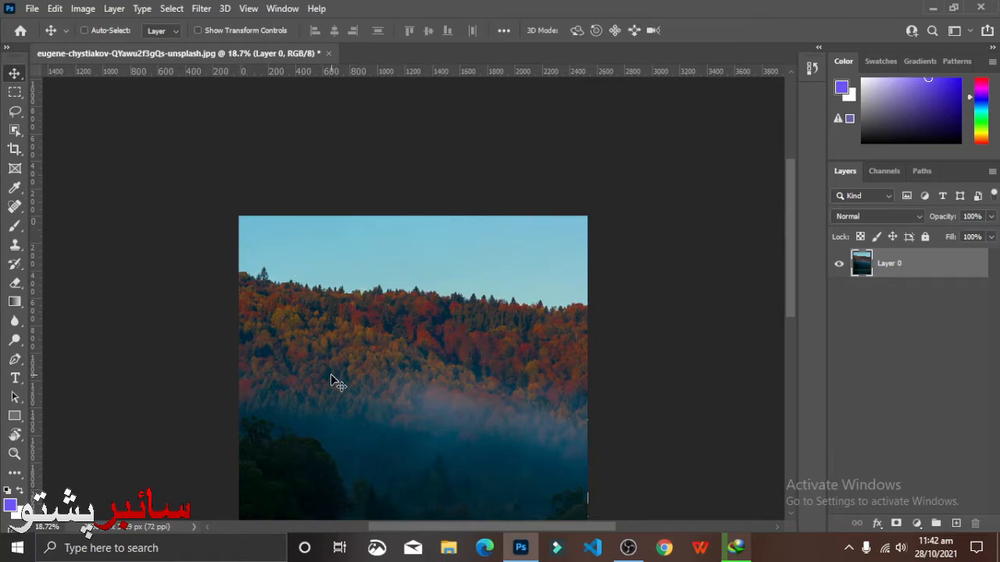
pyautogui.scroll(-3, 348, 332)
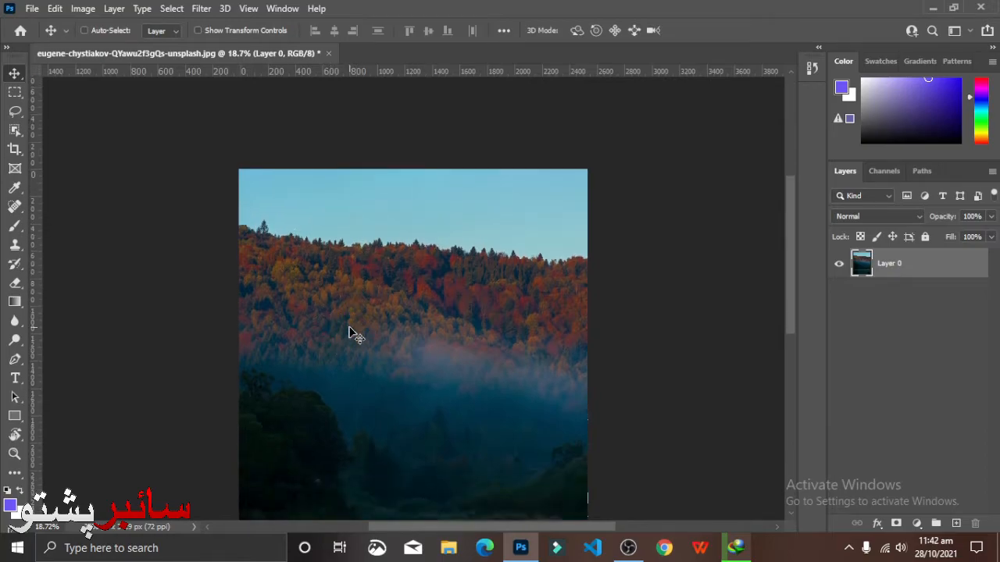
# Start a new crop over the whole photo and rotate the photo slightly clockwise inside the frame
pyautogui.click(15, 148)
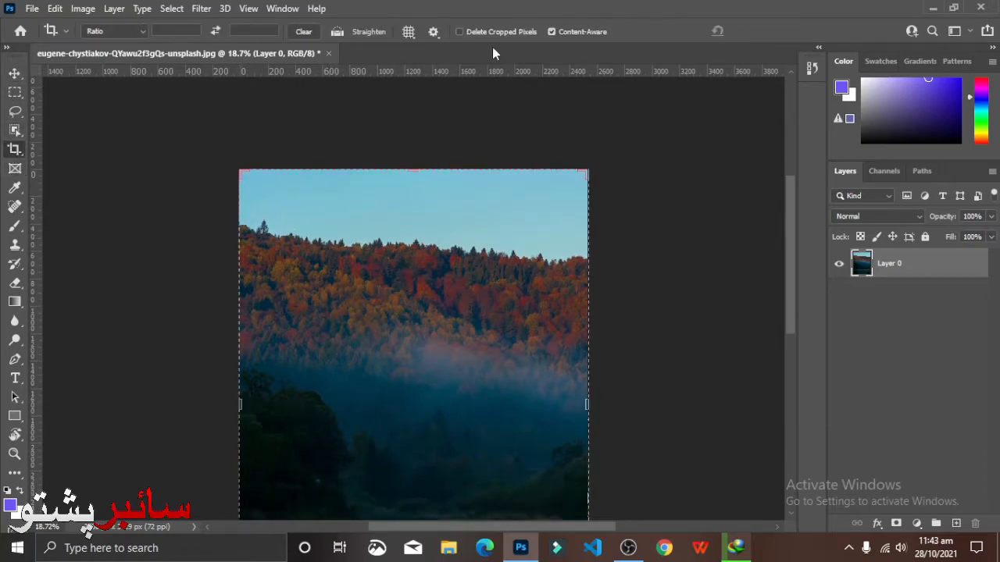
pyautogui.click(416, 32)
pyautogui.click(416, 32)
pyautogui.moveTo(224, 152); pyautogui.dragTo(336, 277)
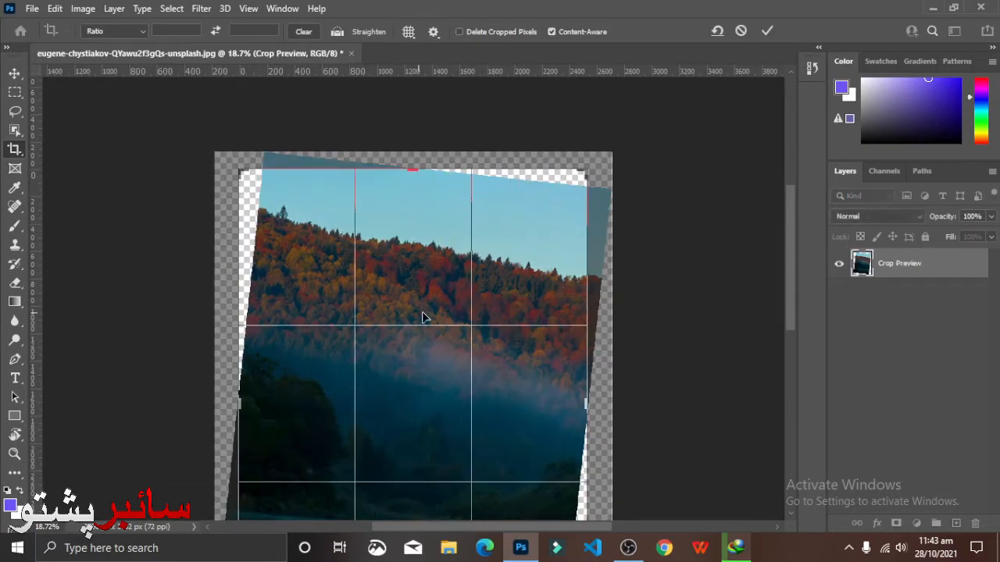
pyautogui.scroll(-3, 469, 295)
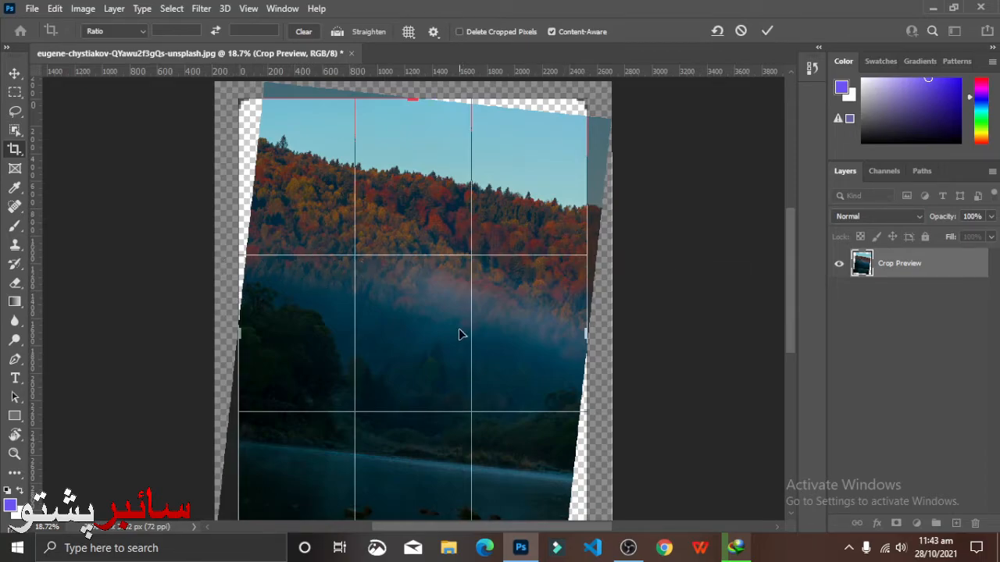
pyautogui.scroll(-1, 486, 342)
pyautogui.scroll(-2, 486, 342)
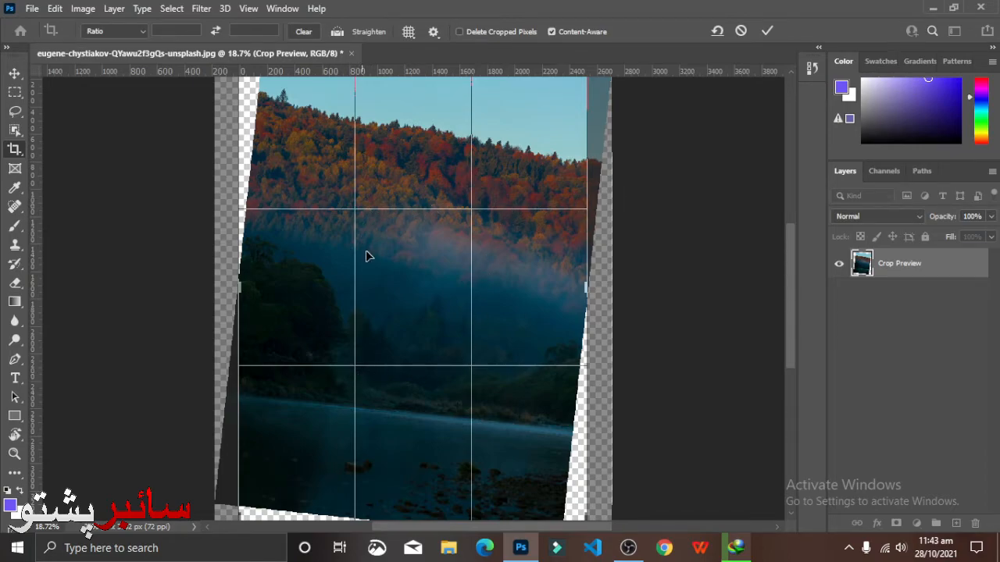
# Switch the crop overlay from one guide to another, trying Grid, Diagonal and Triangle
pyautogui.click(408, 34)
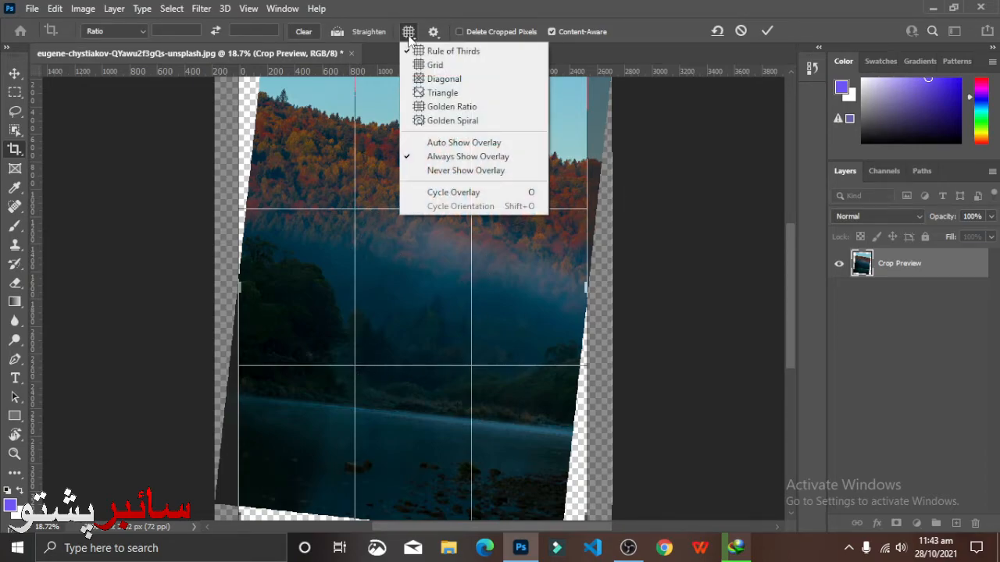
pyautogui.click(408, 35)
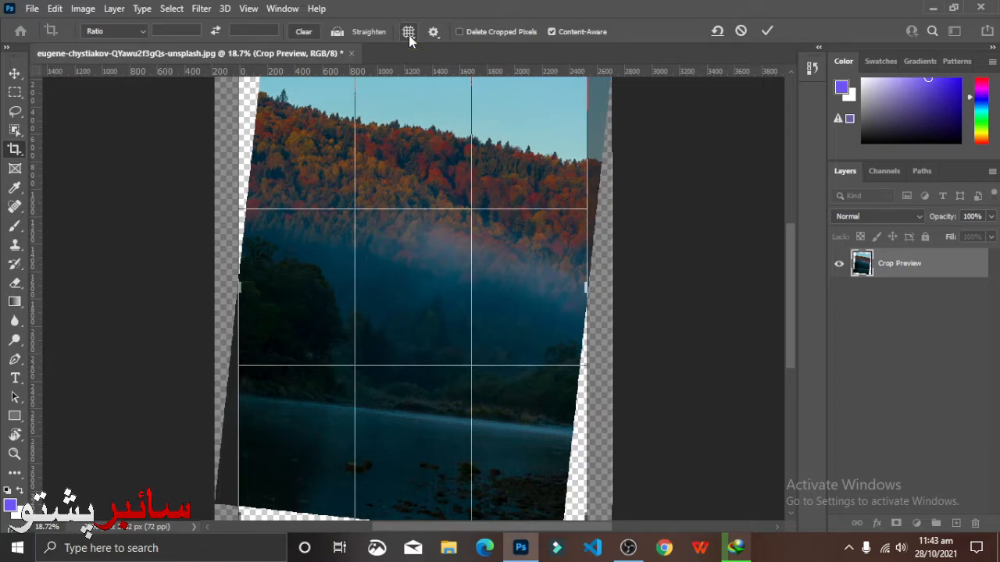
pyautogui.click(408, 35)
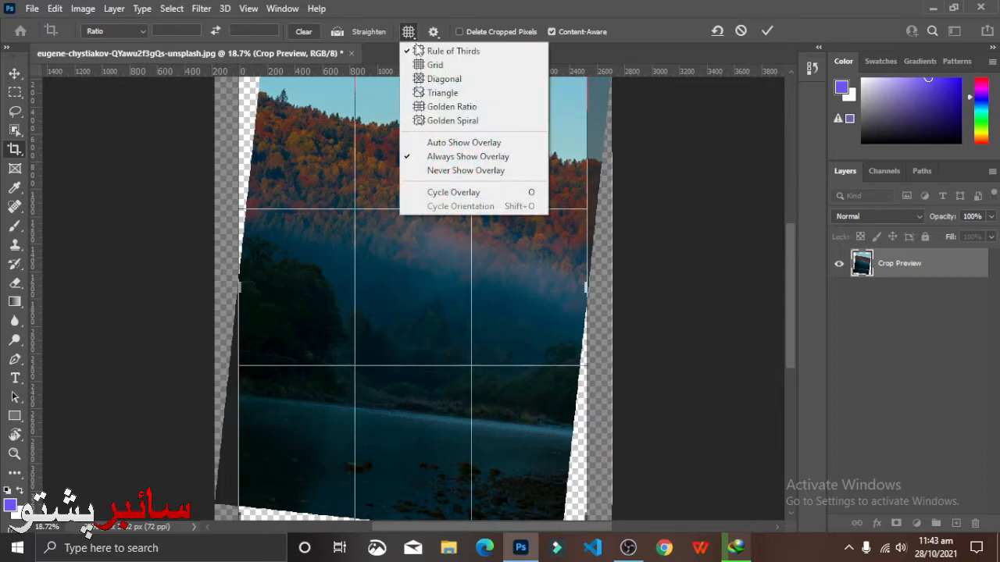
pyautogui.click(455, 65)
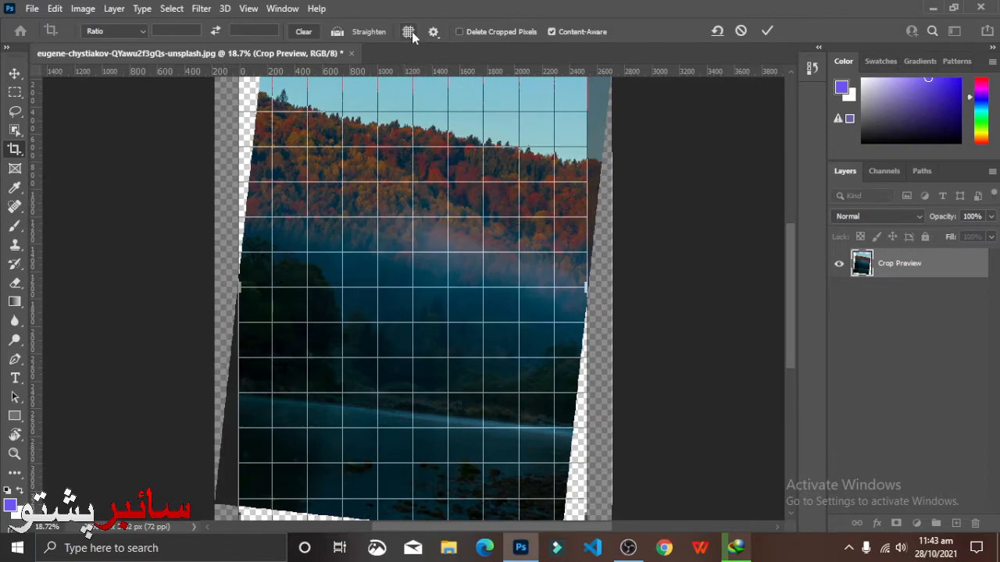
pyautogui.click(409, 31)
pyautogui.click(426, 82)
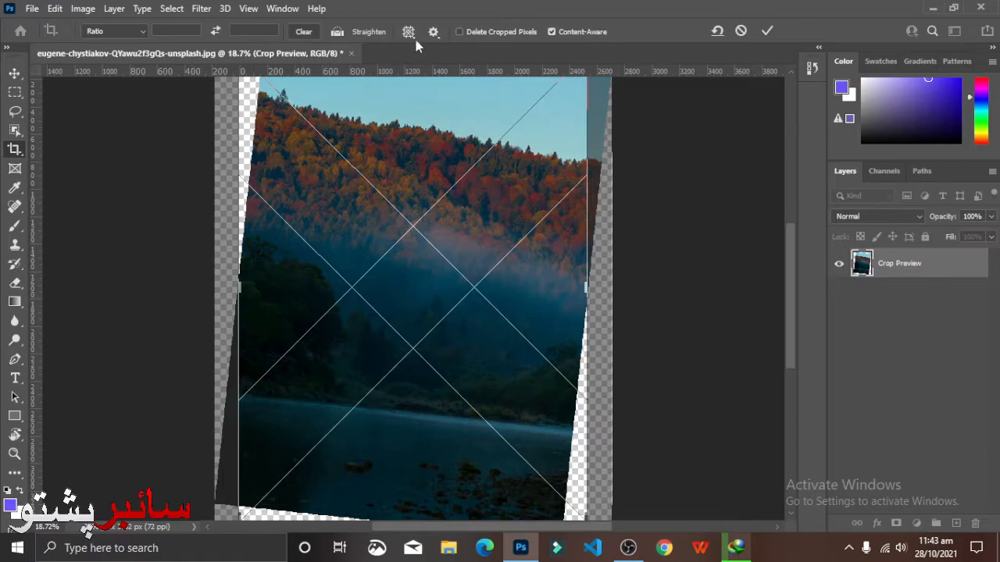
pyautogui.click(408, 31)
pyautogui.click(447, 93)
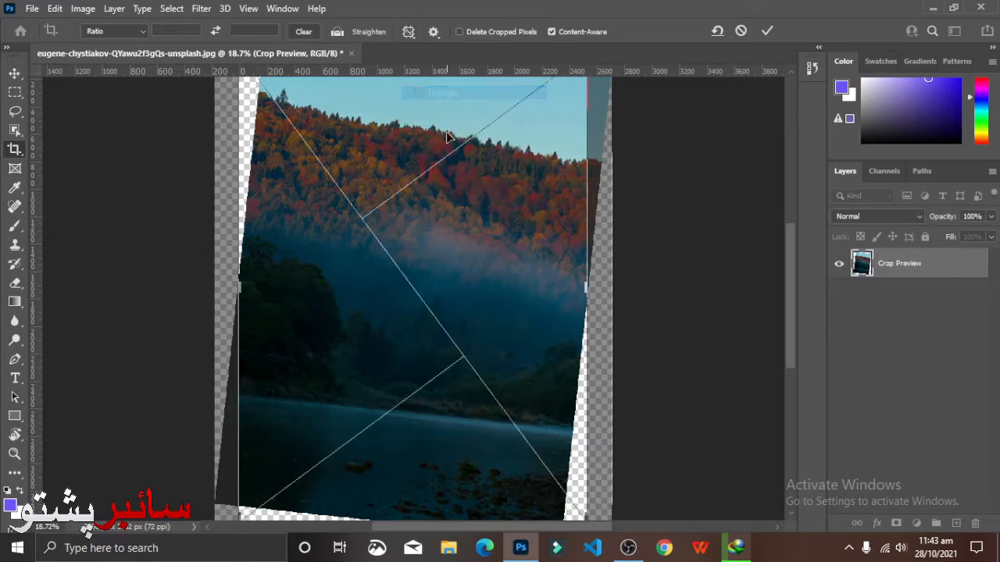
# Try the Golden Spiral and Golden Ratio crop overlays, set the overlay to Rule of Thirds and cancel the crop
pyautogui.click(409, 32)
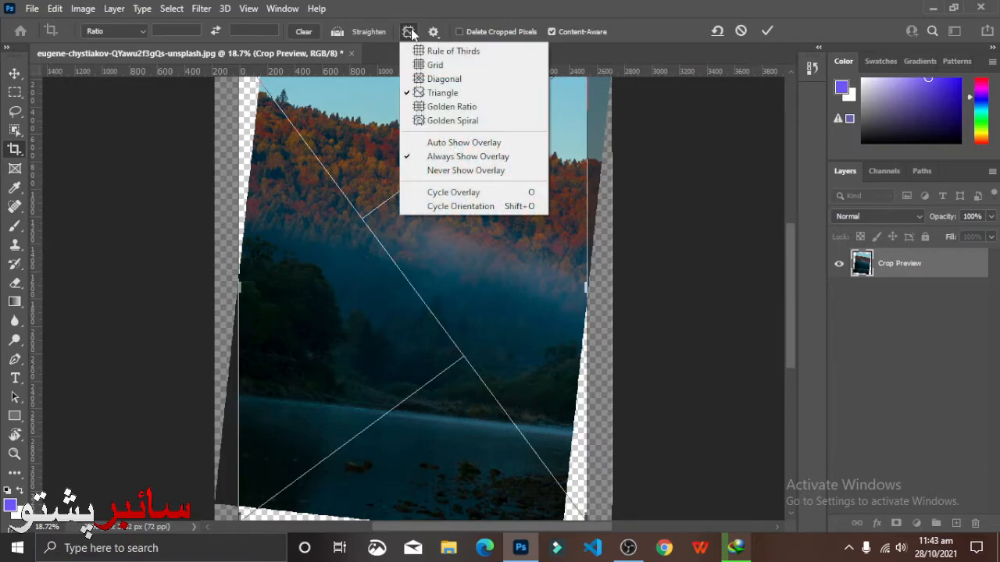
pyautogui.click(478, 121)
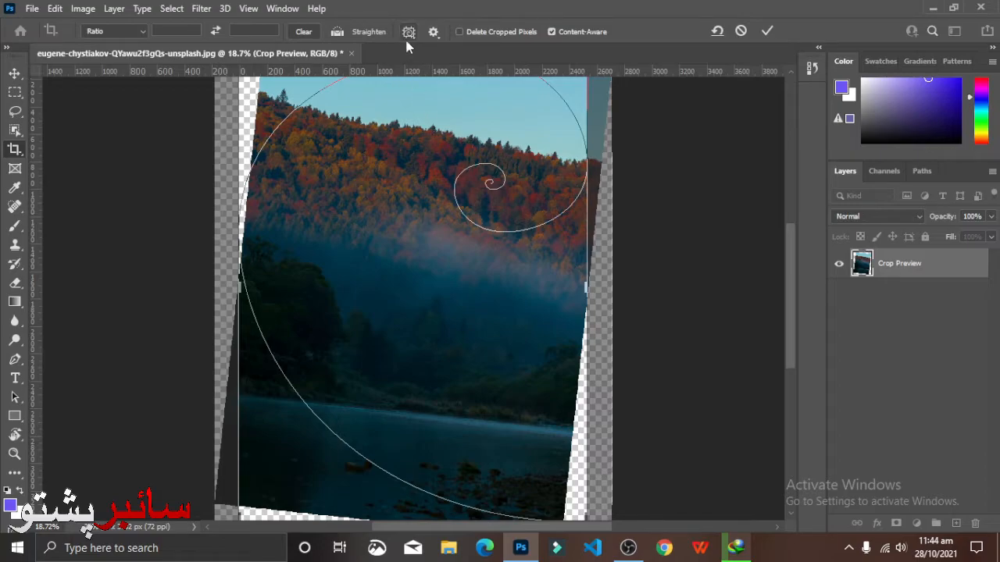
pyautogui.click(409, 32)
pyautogui.click(478, 103)
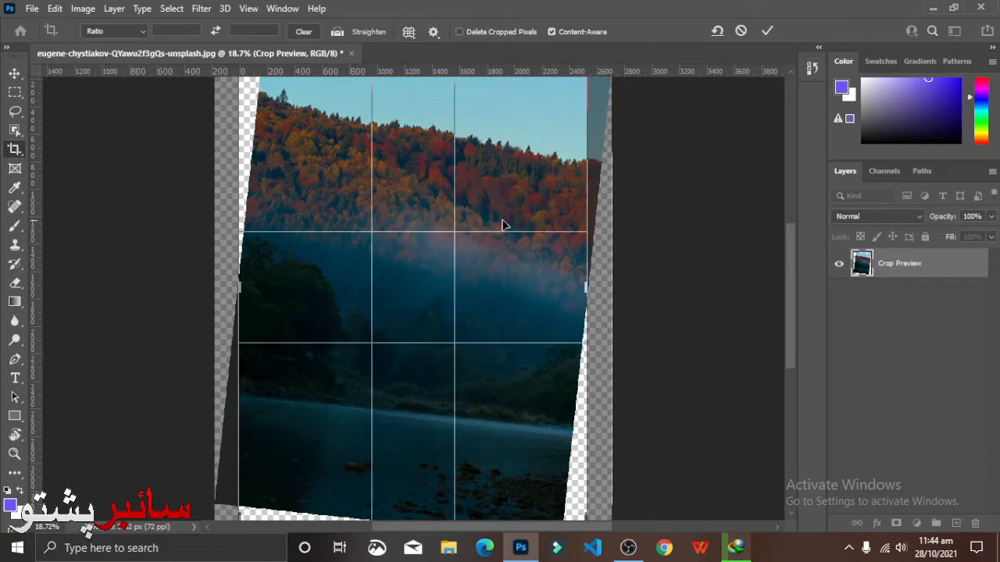
pyautogui.click(414, 33)
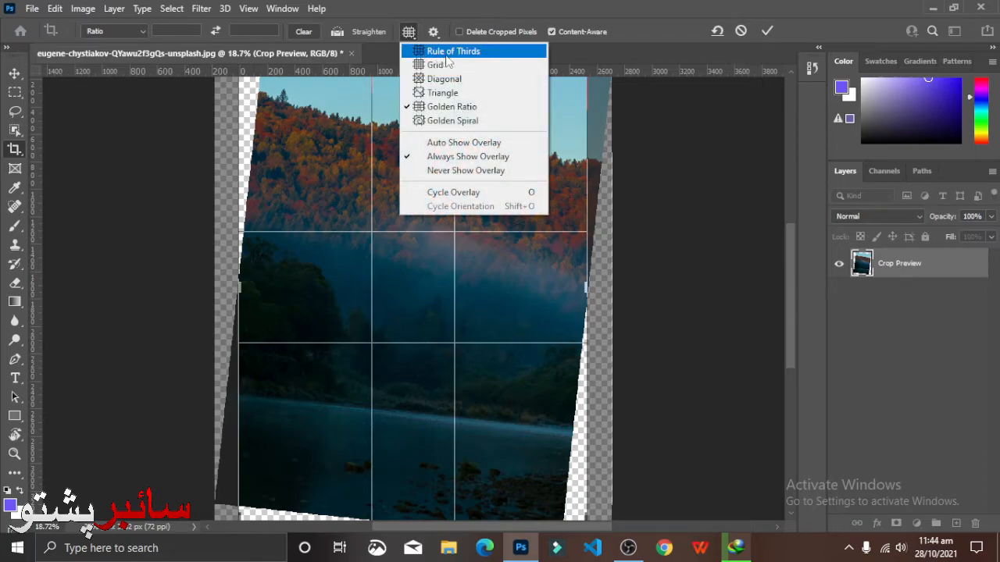
pyautogui.click(451, 52)
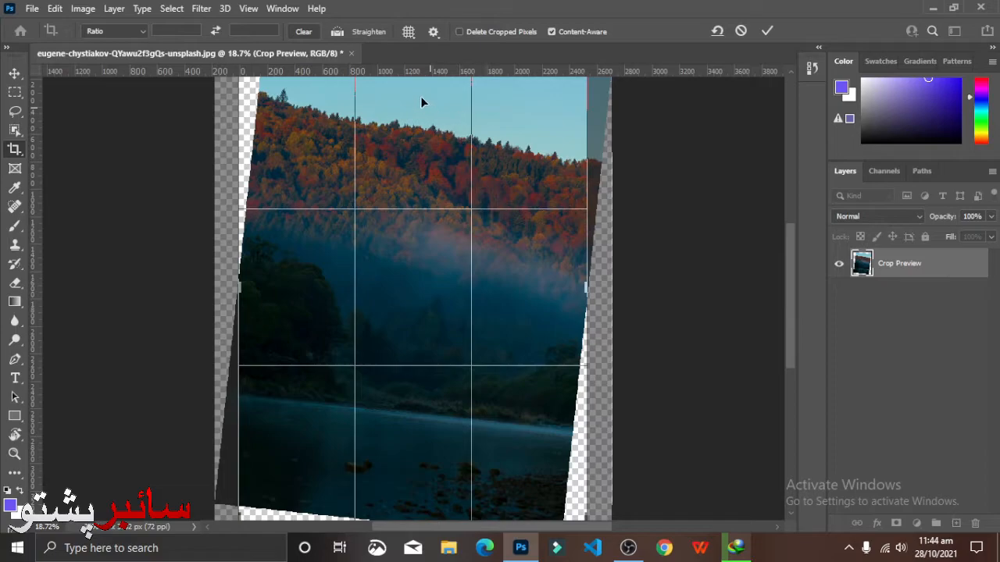
pyautogui.click(740, 35)
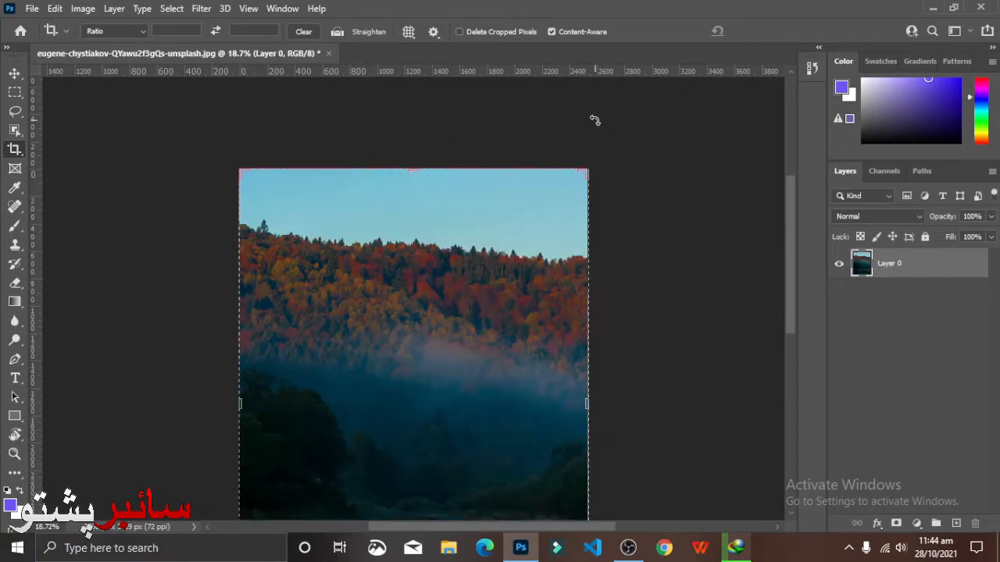
# Straighten the photo along the sloping tree line with the Crop tool's Straighten option and apply the crop with Content-Aware on
pyautogui.click(14, 453)
pyautogui.rightClick(337, 402)
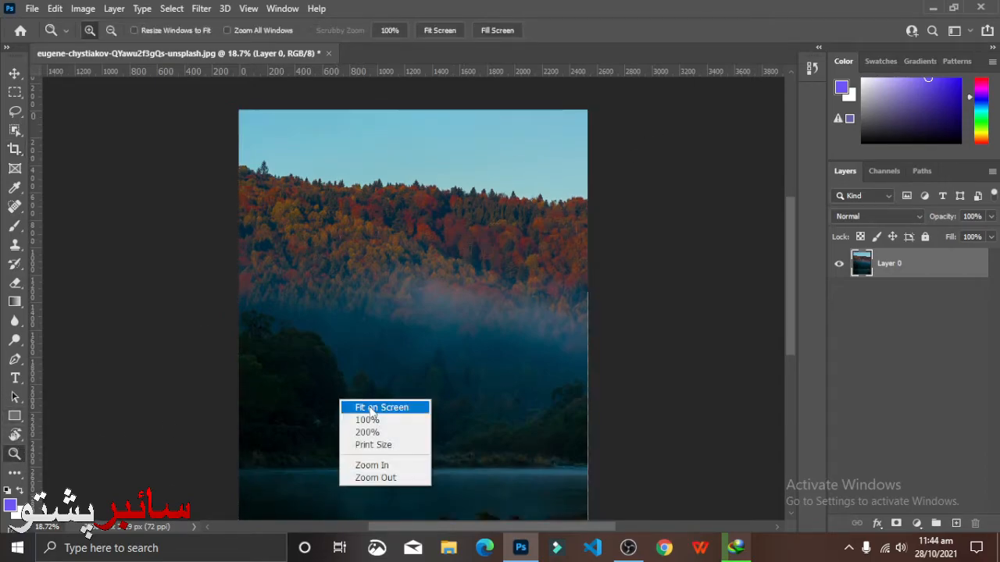
pyautogui.click(372, 408)
pyautogui.scroll(2, 455, 319)
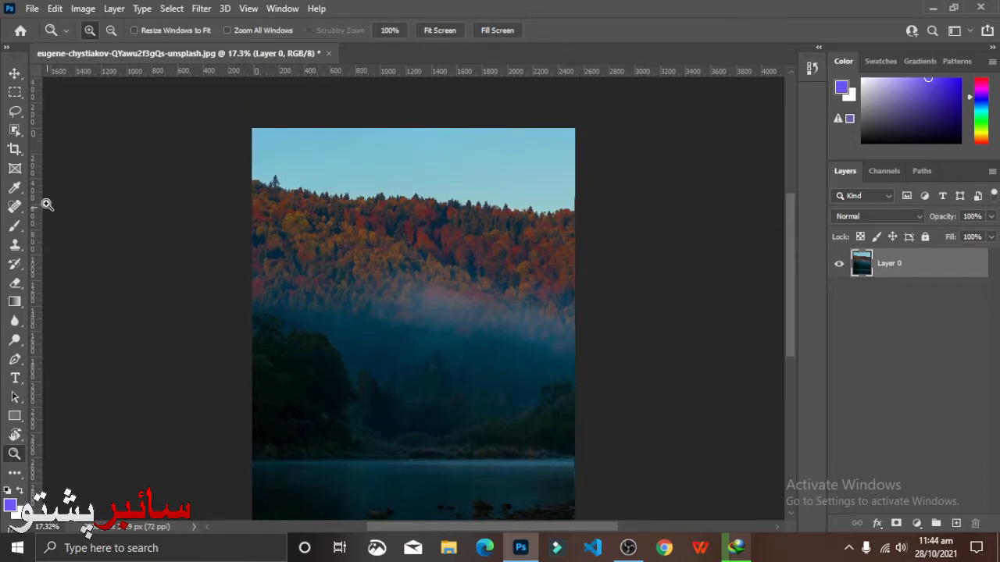
pyautogui.click(14, 149)
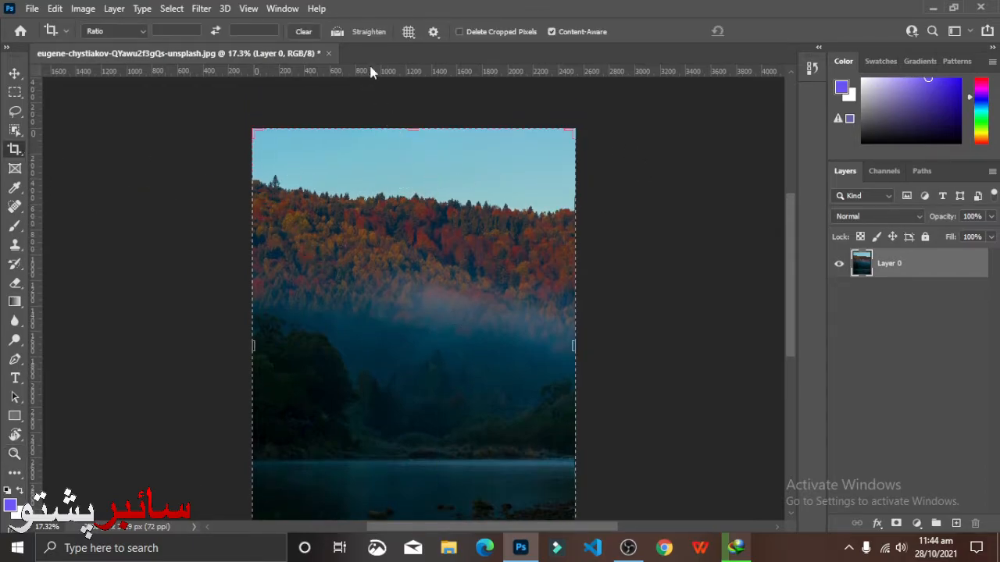
pyautogui.click(346, 37)
pyautogui.moveTo(250, 181); pyautogui.dragTo(630, 228)
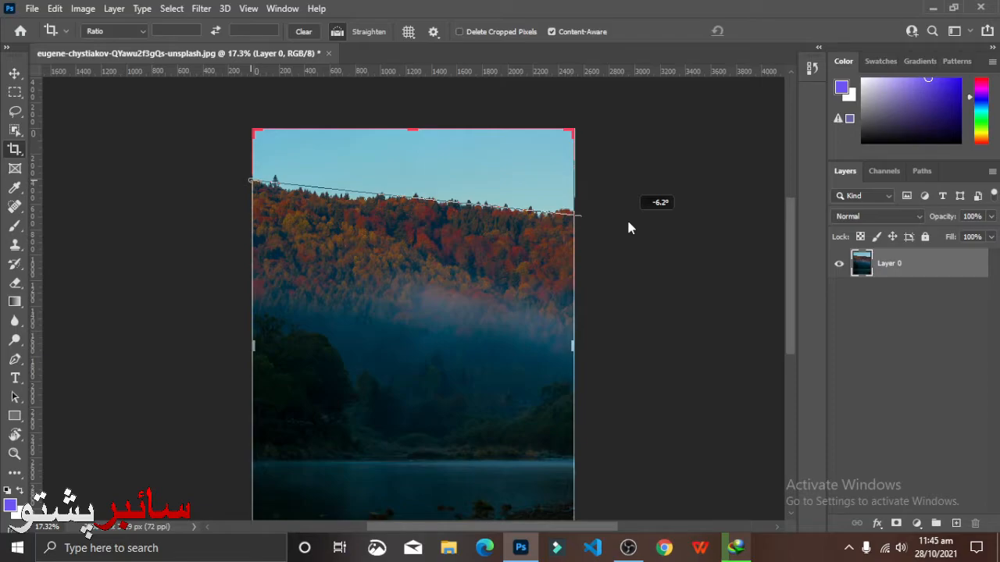
pyautogui.moveTo(628, 222); pyautogui.dragTo(628, 221)
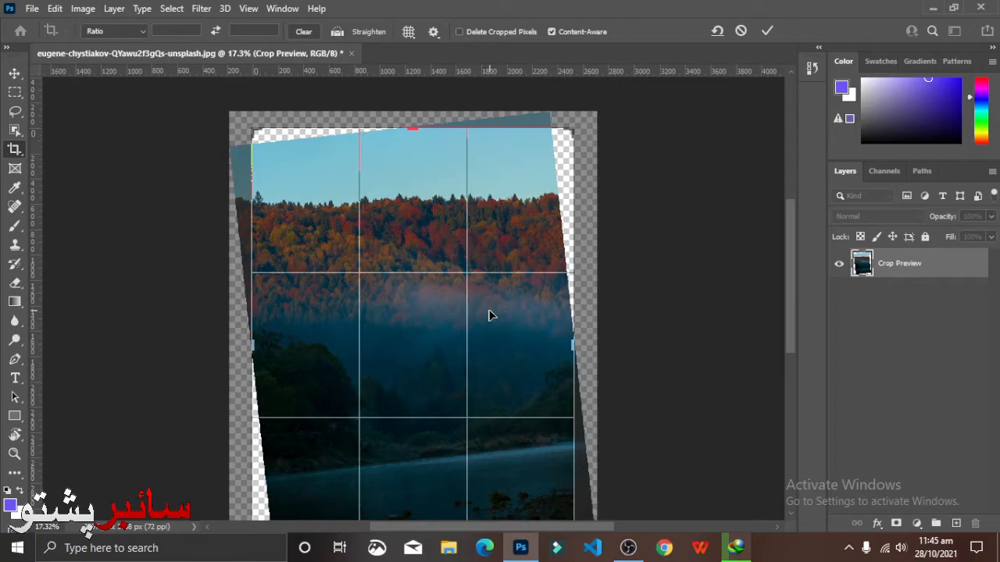
pyautogui.press('Return')
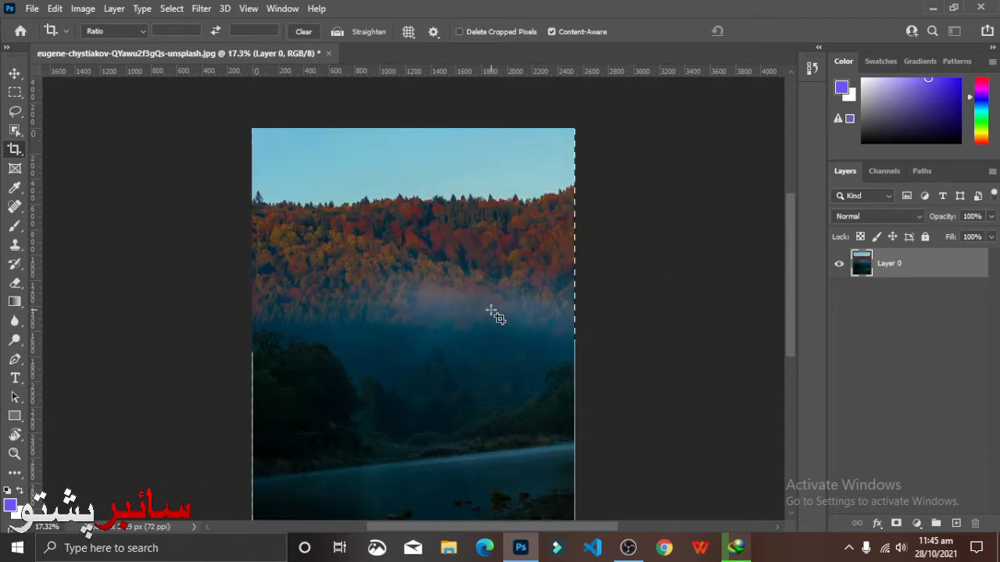
# Examine the straightened photo from sky to riverbank, including a close look at the filled area where the tree line meets the right edge
pyautogui.scroll(-2, 494, 312)
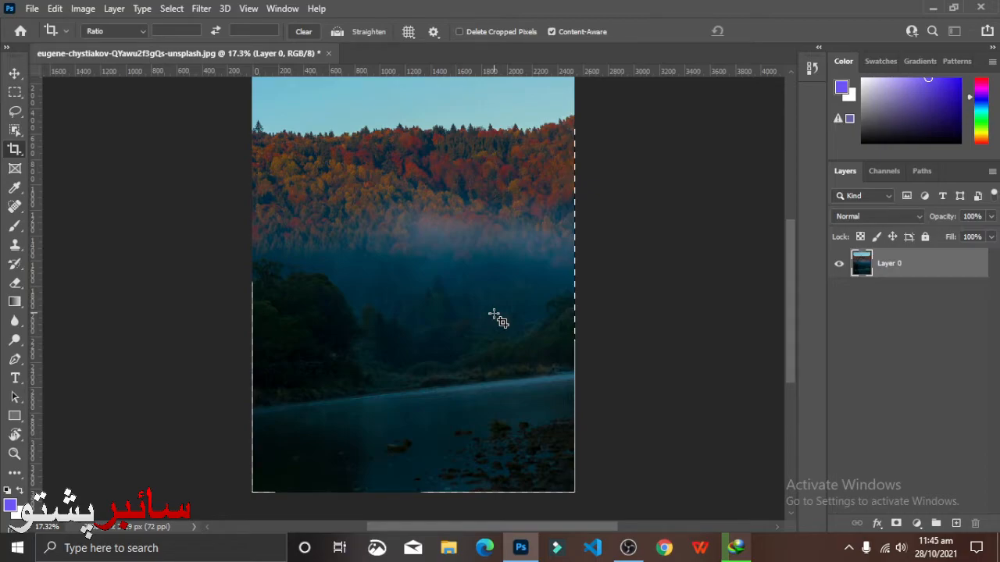
pyautogui.press('v')
pyautogui.scroll(1, 435, 236)
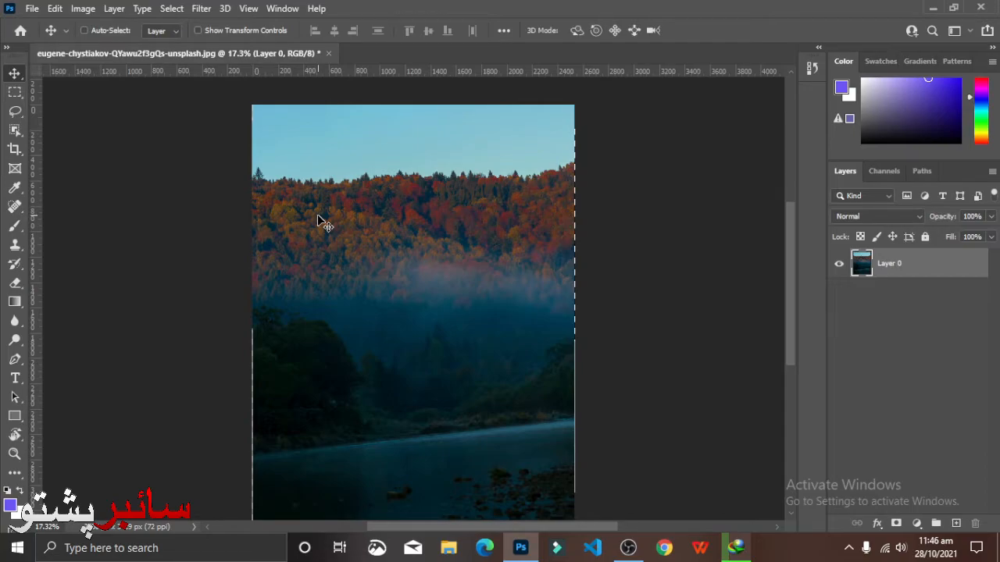
pyautogui.scroll(-1, 318, 220)
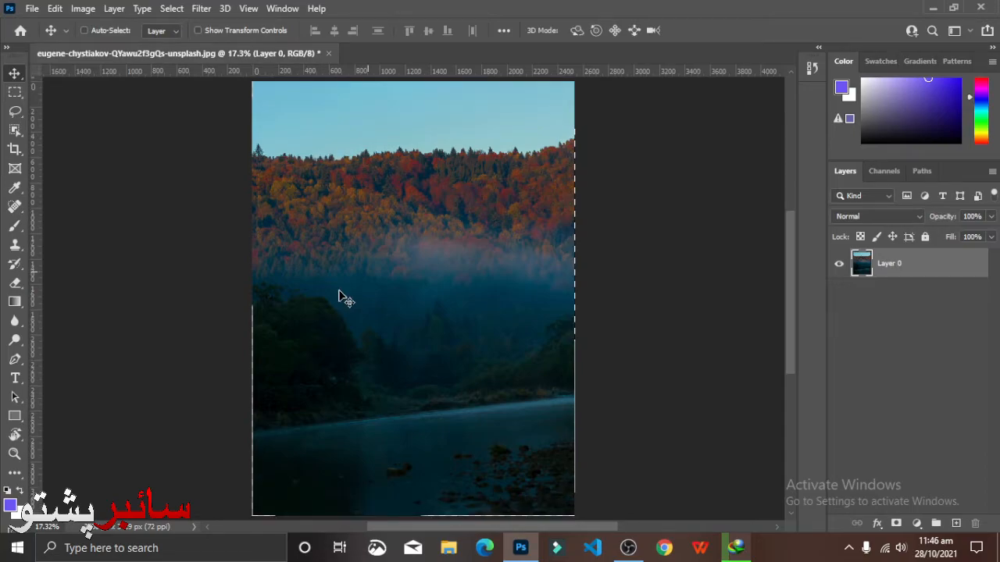
pyautogui.scroll(2, 285, 209)
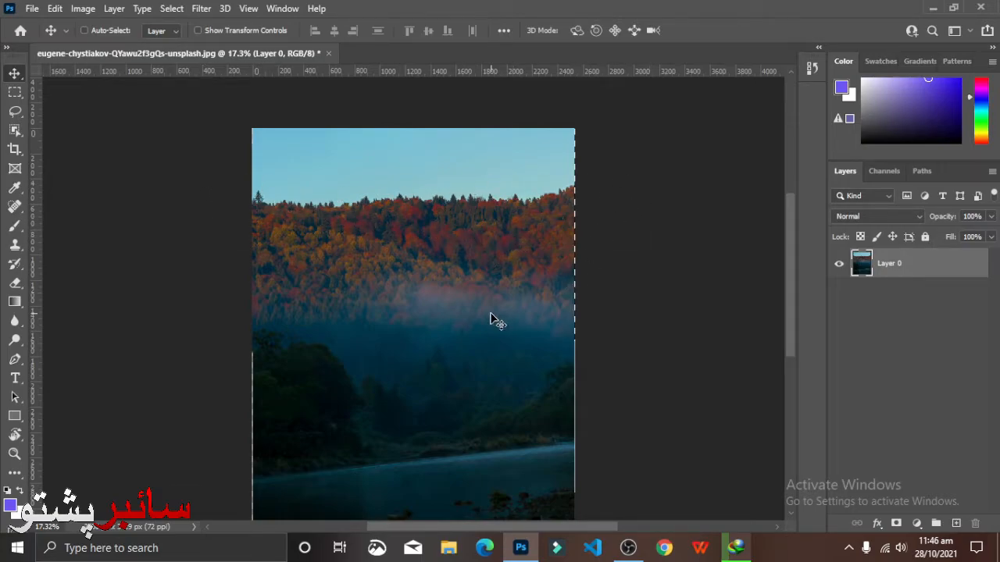
pyautogui.click(14, 453)
pyautogui.scroll(-1, 331, 404)
pyautogui.scroll(-4, 331, 404)
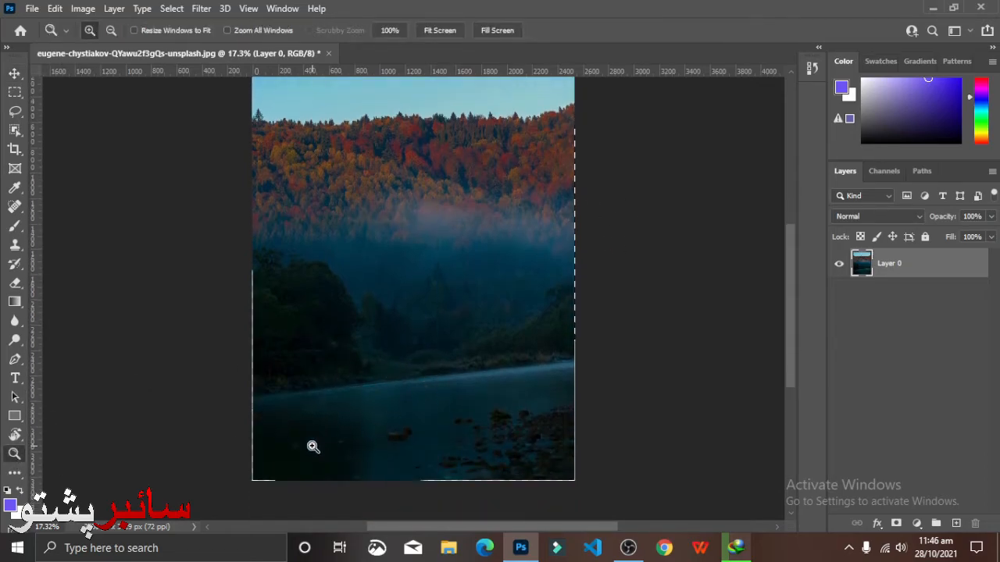
pyautogui.scroll(3, 279, 388)
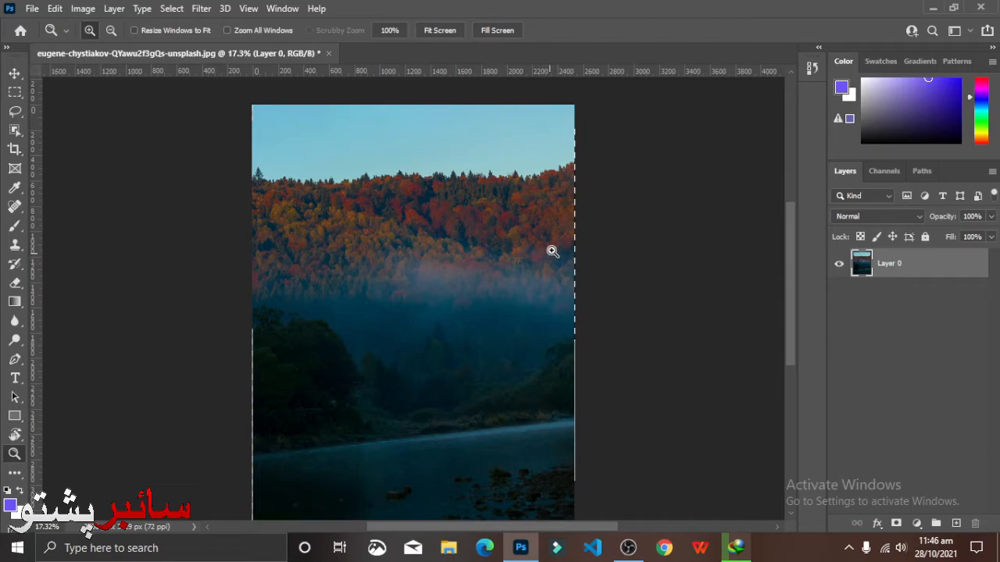
pyautogui.scroll(1, 555, 224)
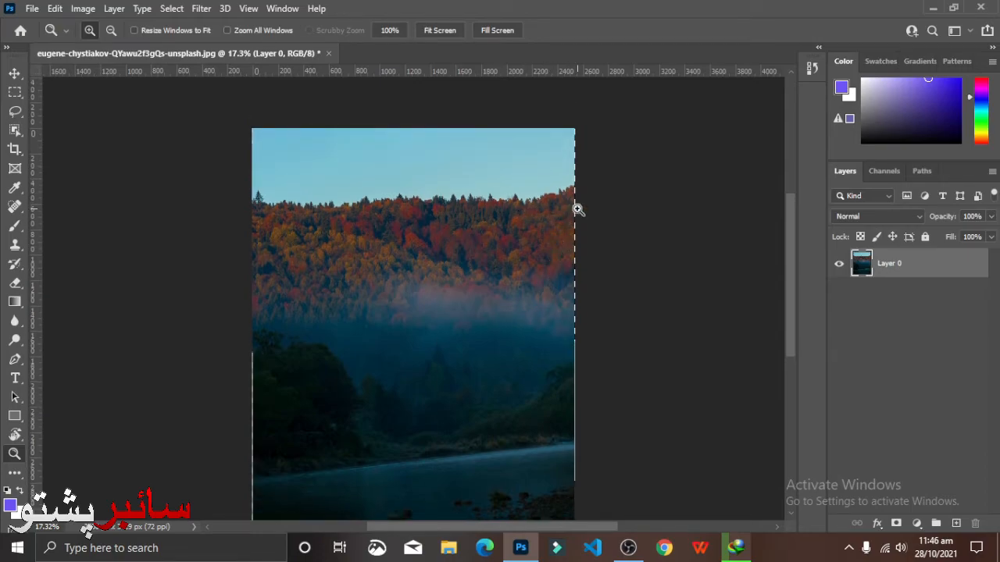
pyautogui.click(576, 209)
pyautogui.click(576, 210)
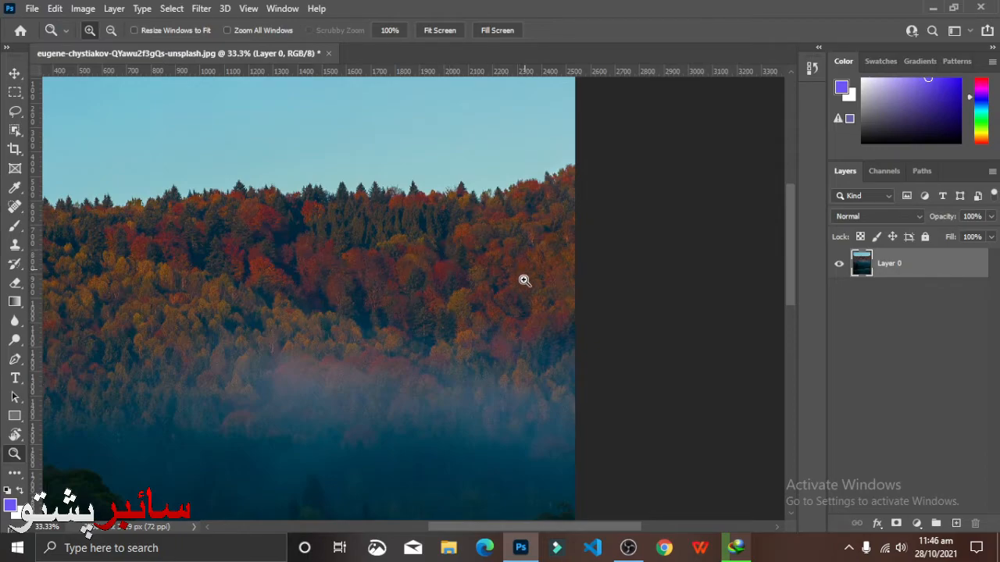
pyautogui.rightClick(457, 260)
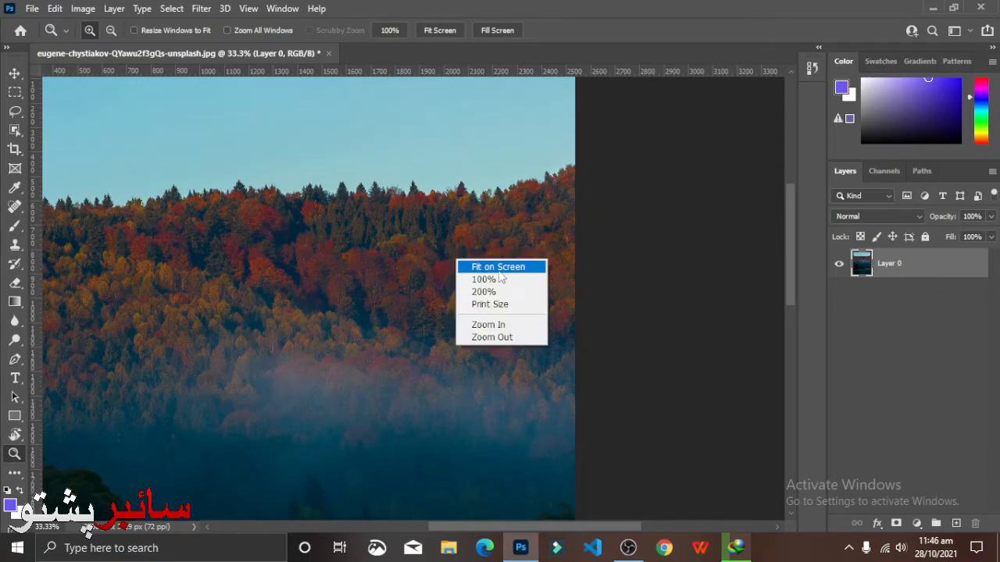
pyautogui.click(499, 271)
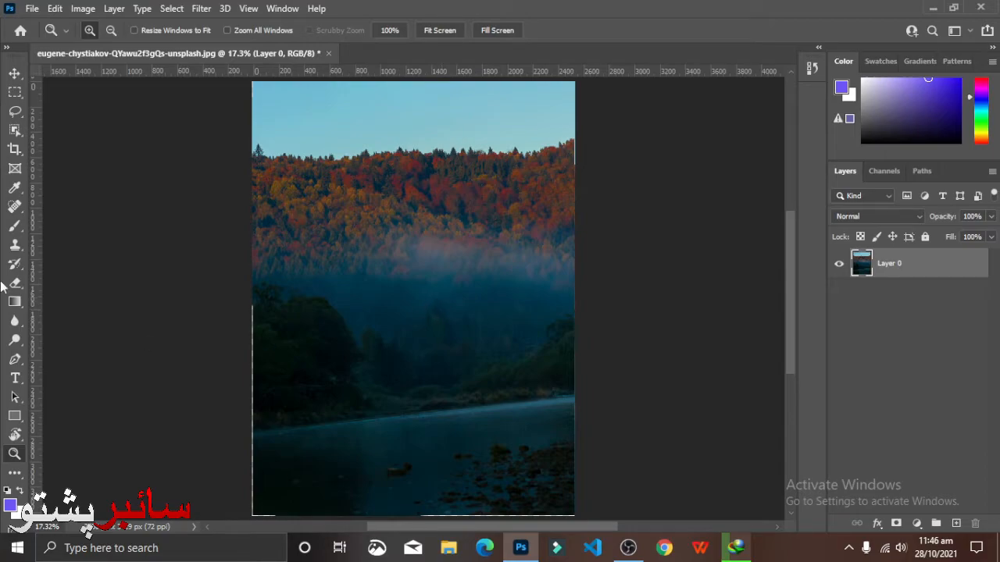
# Turn off Content-Aware for the Crop tool and choose the W x H x Resolution crop preset
pyautogui.click(15, 149)
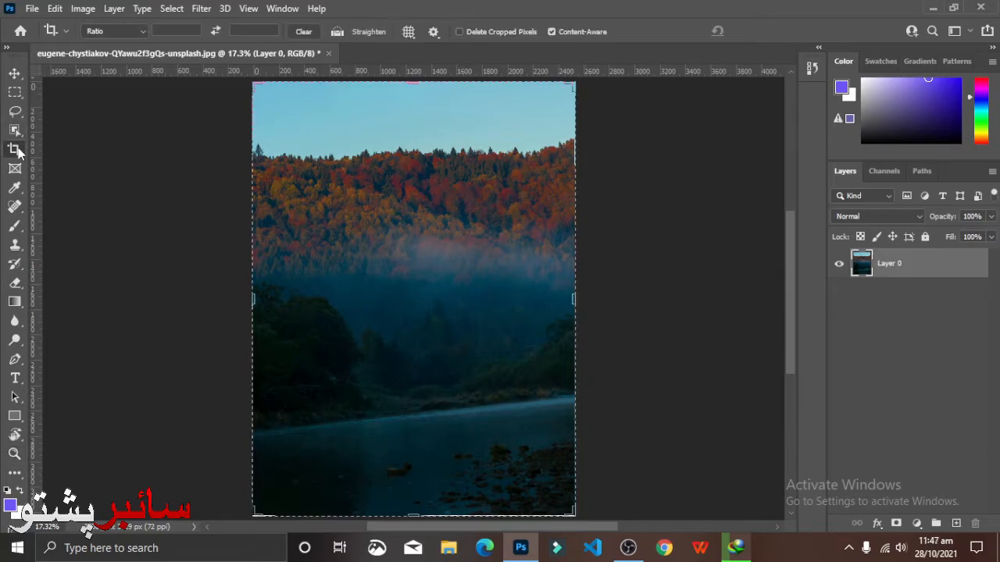
pyautogui.click(562, 35)
pyautogui.click(143, 33)
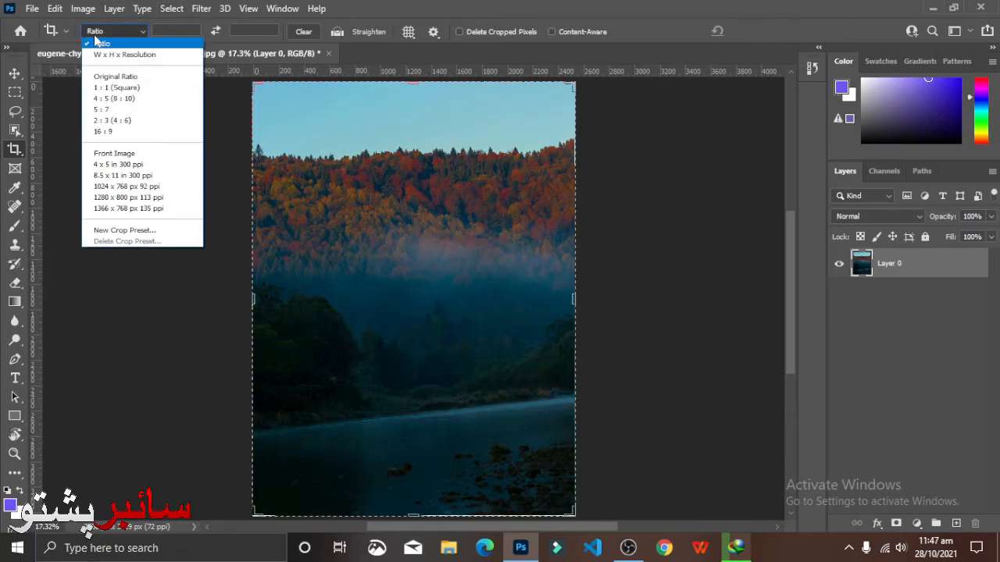
pyautogui.click(140, 60)
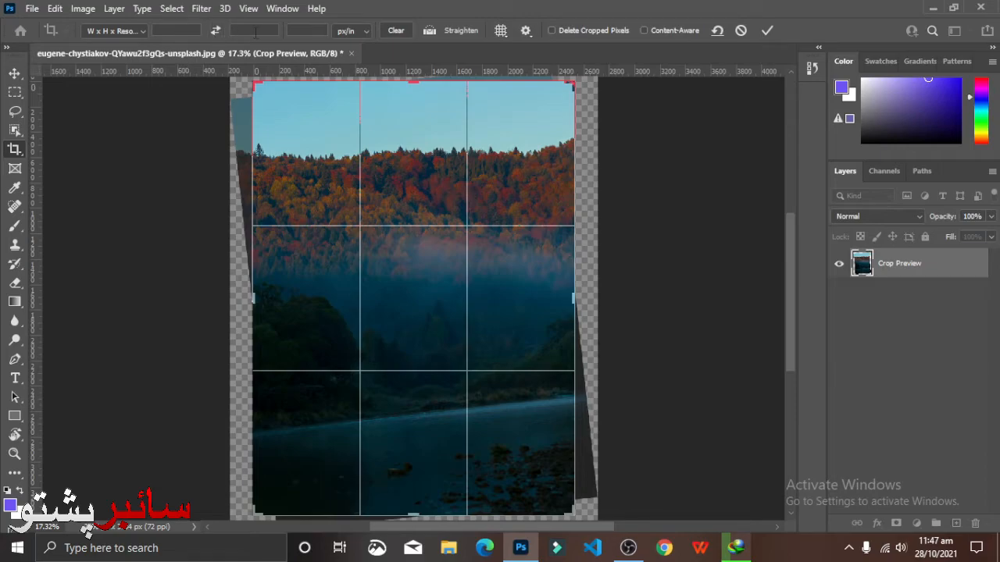
# Try the Original Ratio crop preset, switch to 1 : 1 (Square) and cancel the pending crop
pyautogui.click(138, 30)
pyautogui.click(145, 81)
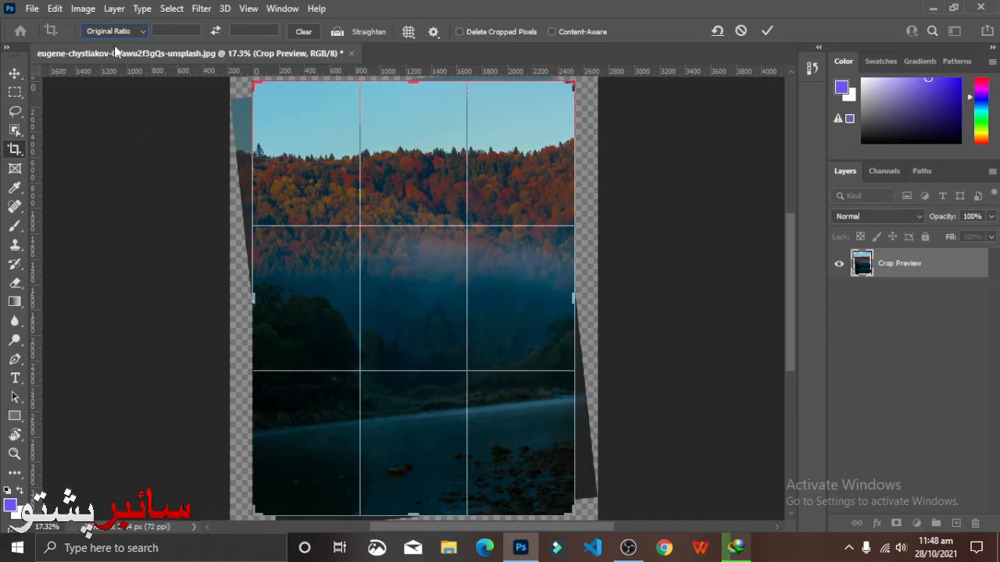
pyautogui.click(140, 35)
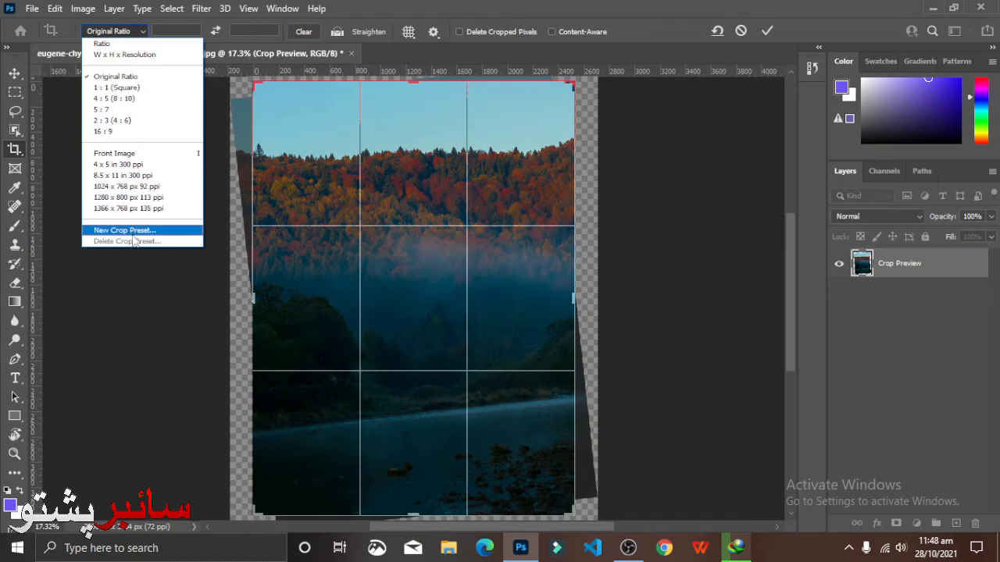
pyautogui.click(130, 87)
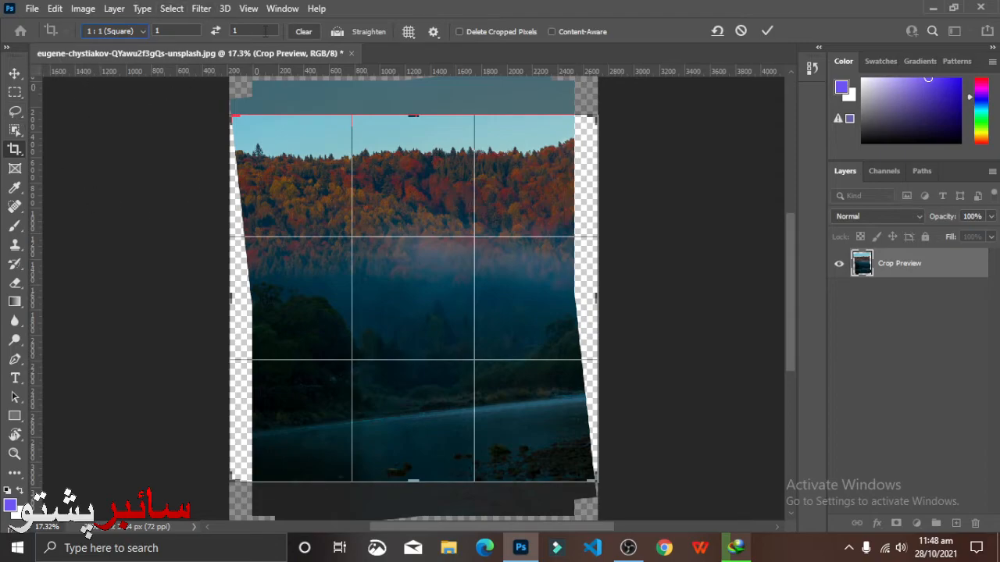
pyautogui.click(742, 30)
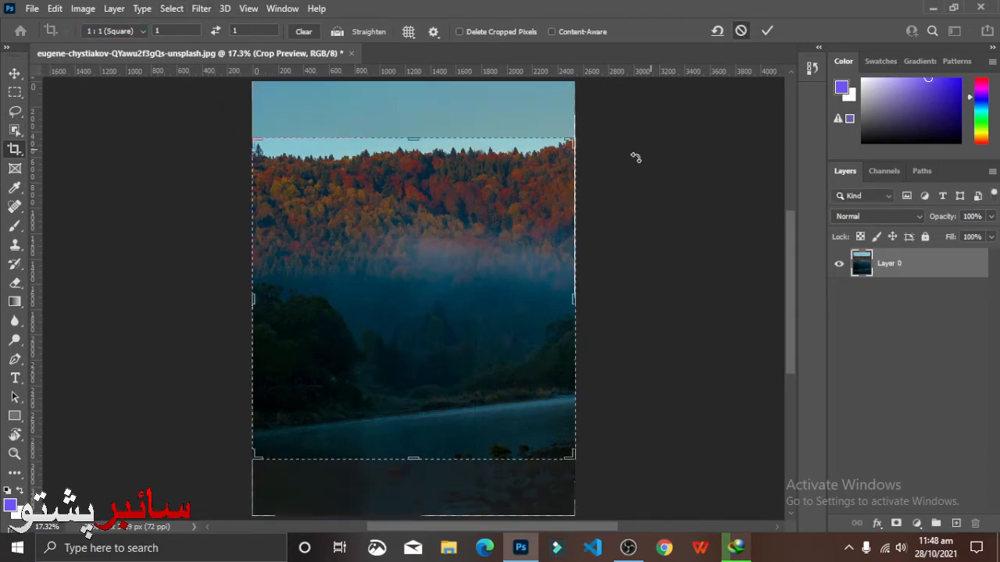
# Revert the photo to its last saved version
pyautogui.click(15, 73)
pyautogui.click(35, 9)
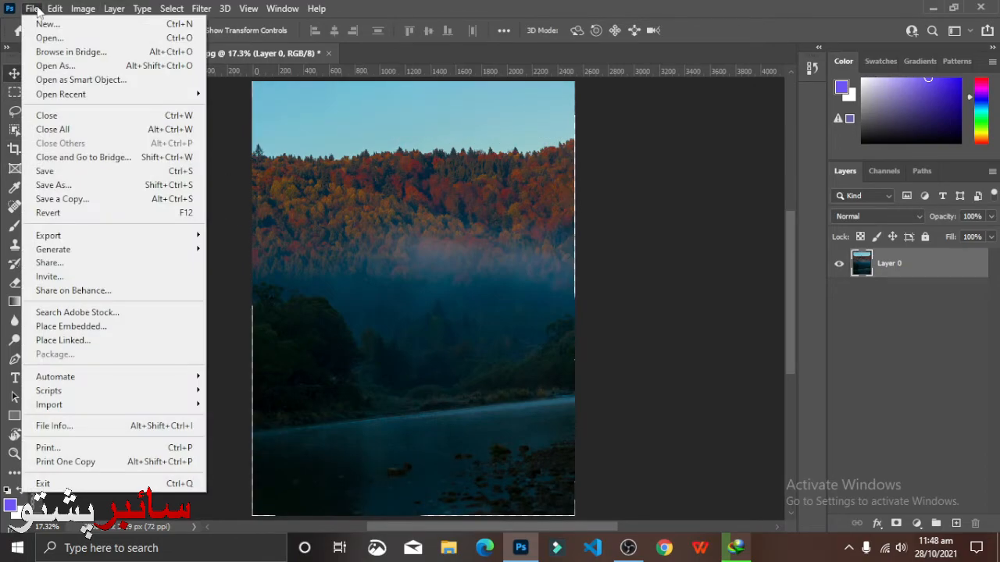
pyautogui.click(117, 212)
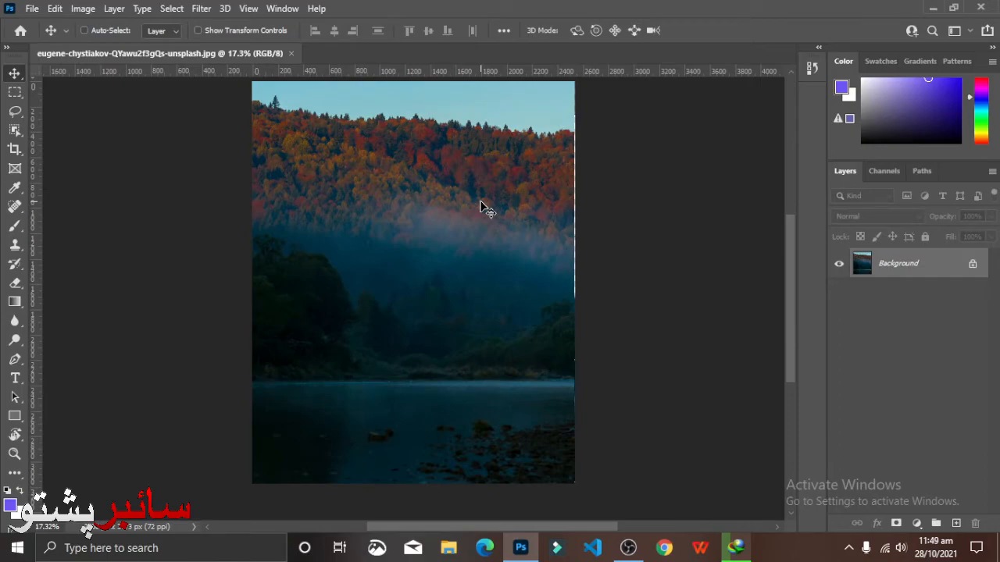
pyautogui.scroll(2, 485, 208)
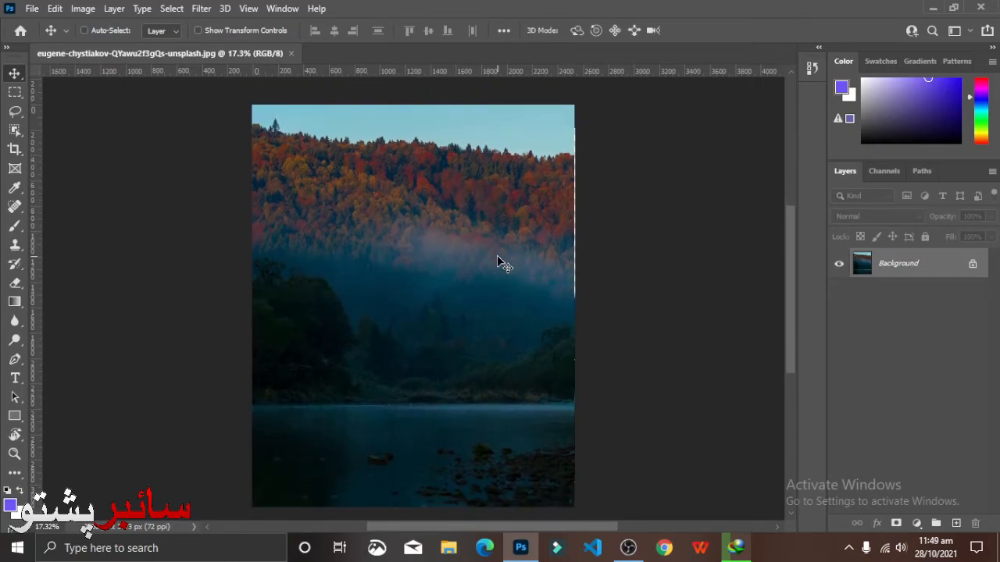
pyautogui.click(28, 12)
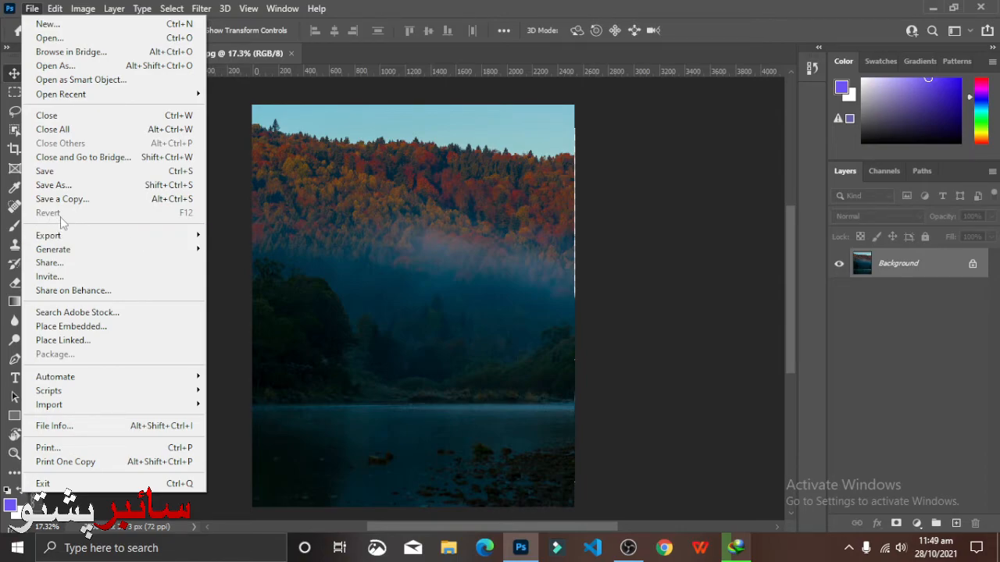
pyautogui.click(287, 192)
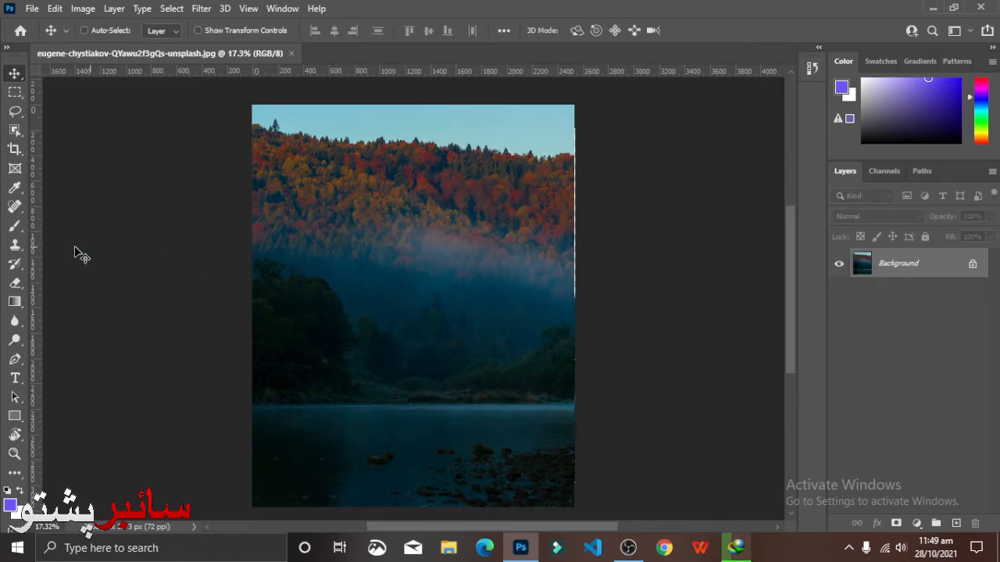
# Crop the photo with the 1 : 1 (Square) ratio to a smaller central area, keeping Delete Cropped Pixels off
pyautogui.click(16, 153)
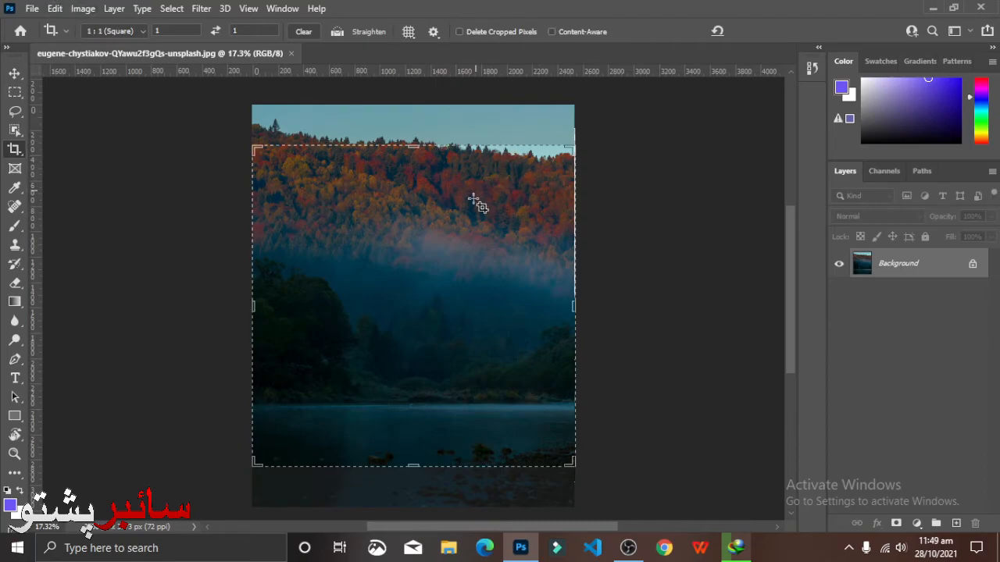
pyautogui.moveTo(252, 146); pyautogui.dragTo(413, 283)
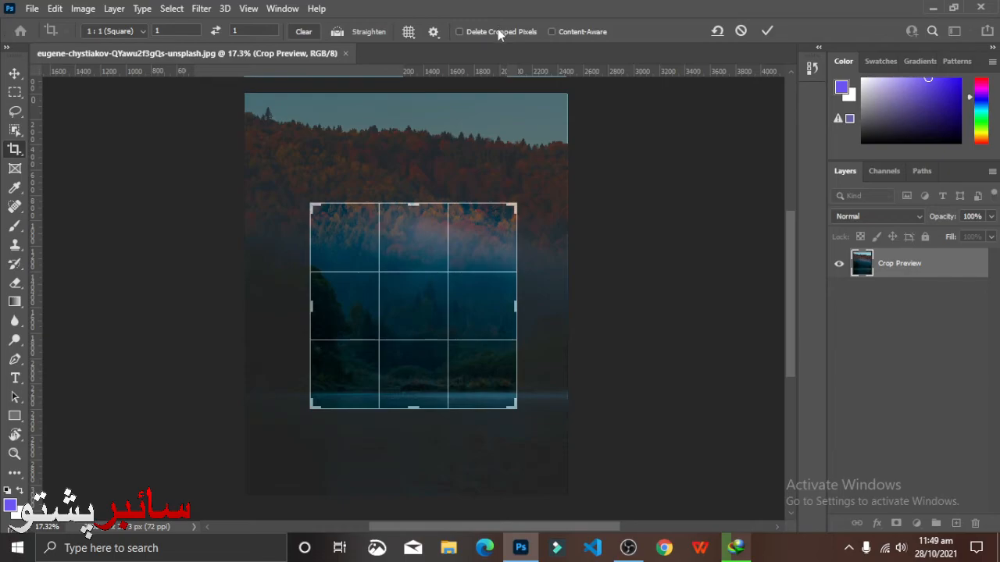
pyautogui.press('Return')
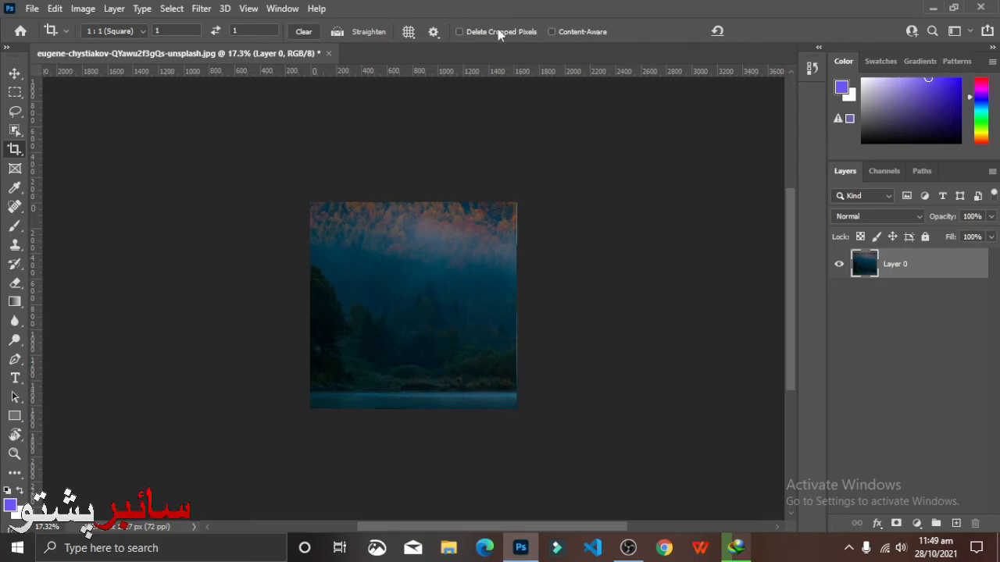
# Bring back the hidden cropped area and enlarge the square crop to include more of the autumn hillside
pyautogui.moveTo(310, 202); pyautogui.dragTo(516, 367)
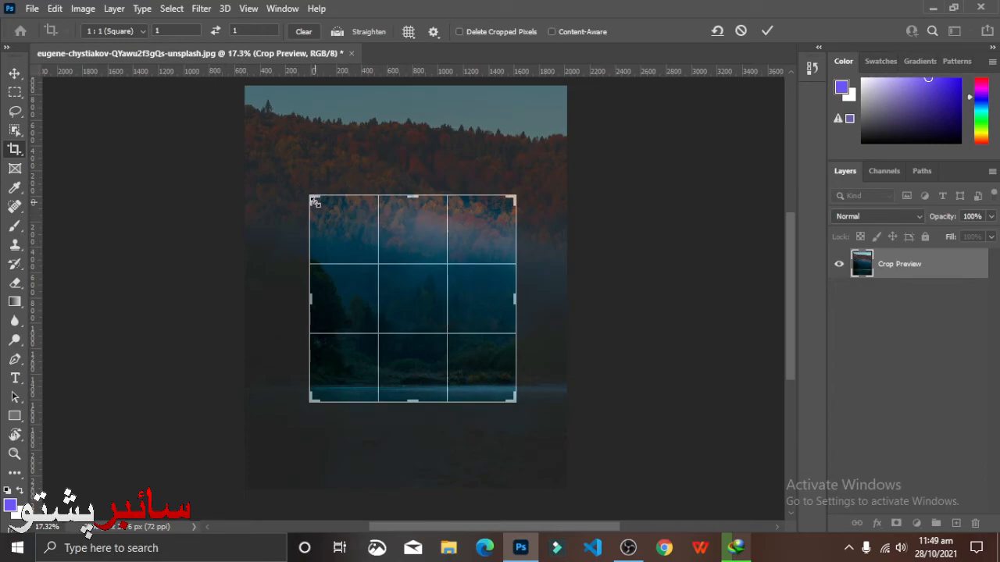
pyautogui.moveTo(314, 203); pyautogui.dragTo(294, 178)
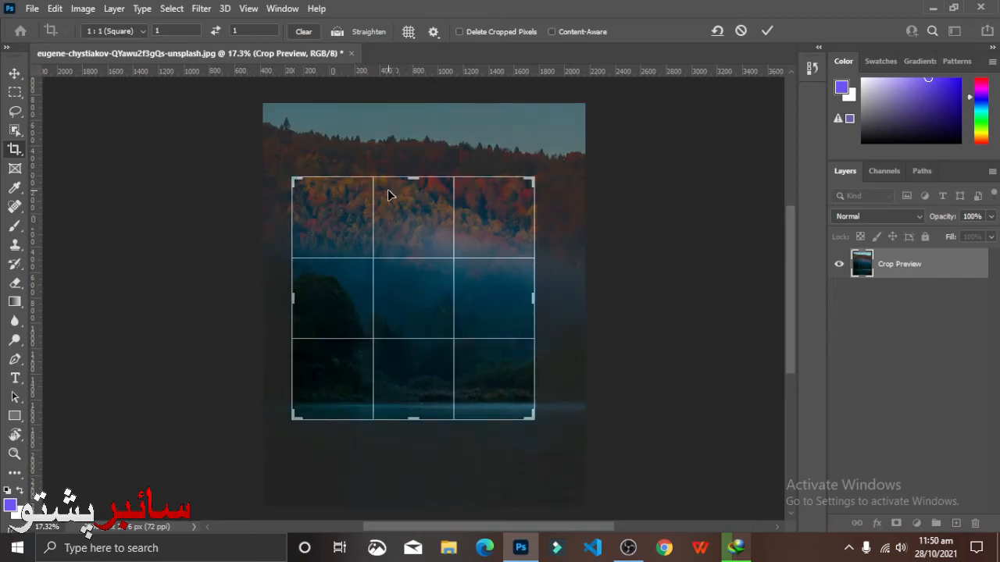
pyautogui.press('Return')
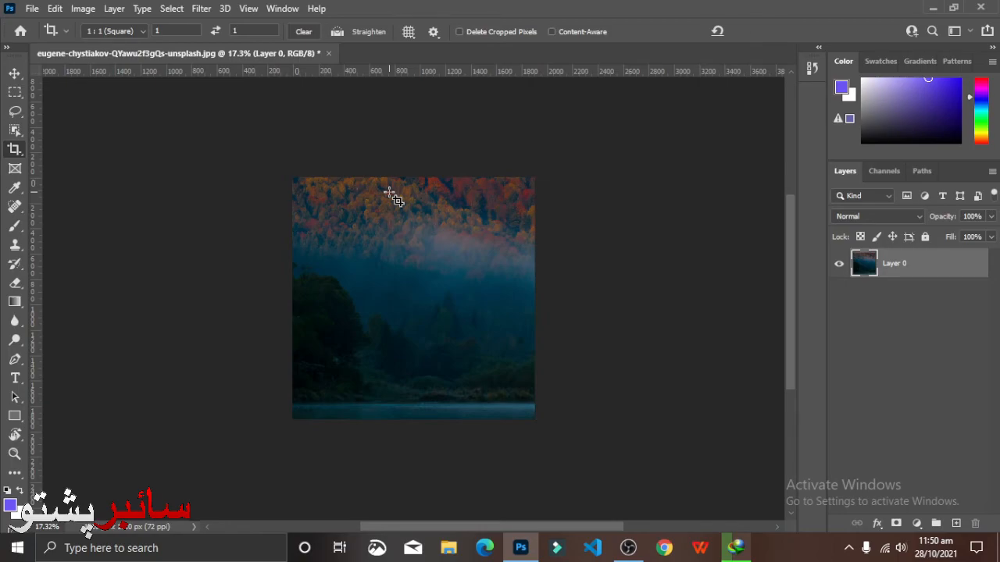
# Shrink the square crop to the hillside and mist above the waterline, and apply it with Delete Cropped Pixels turned on
pyautogui.click(295, 182)
pyautogui.moveTo(296, 182); pyautogui.dragTo(337, 248)
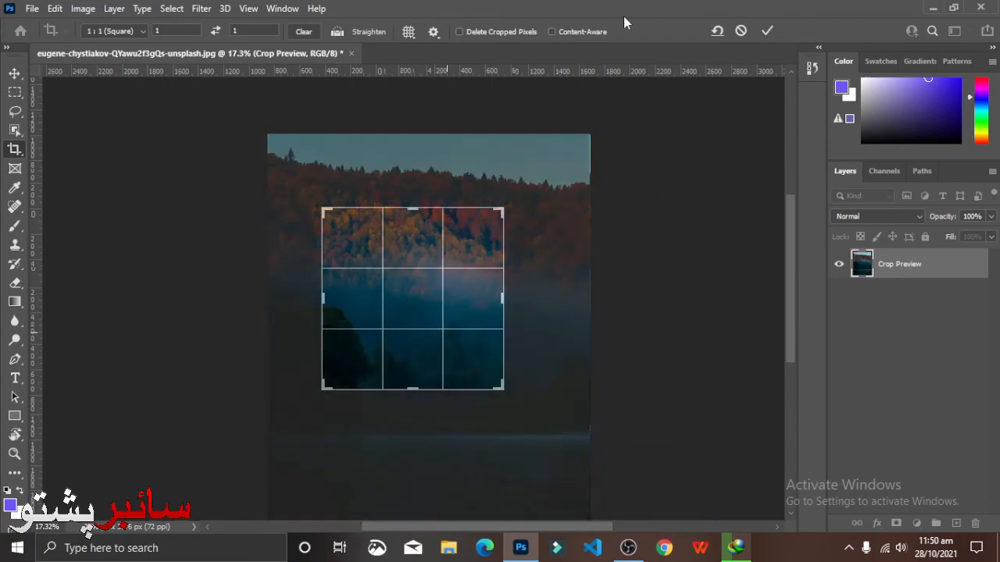
pyautogui.click(508, 31)
pyautogui.press('Return')
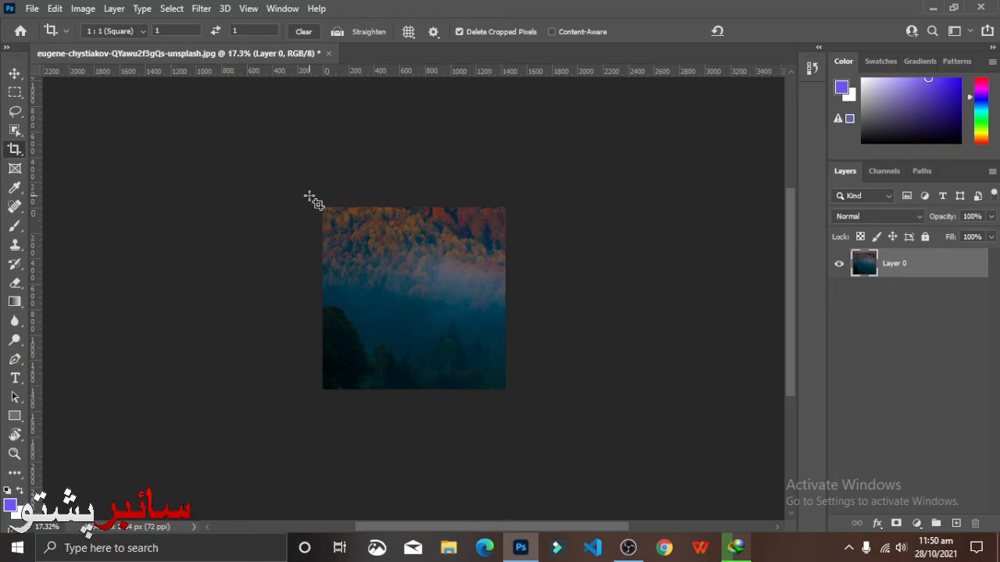
# Reactivate the crop frame around the square photo, turn off Delete Cropped Pixels and commit the crop
pyautogui.moveTo(309, 196); pyautogui.dragTo(703, 410)
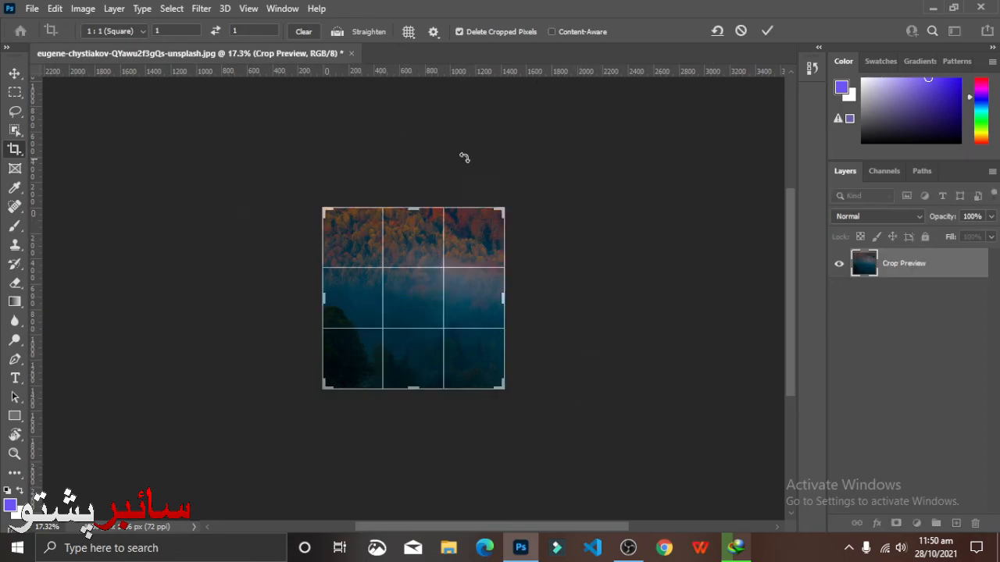
pyautogui.click(492, 35)
pyautogui.click(765, 31)
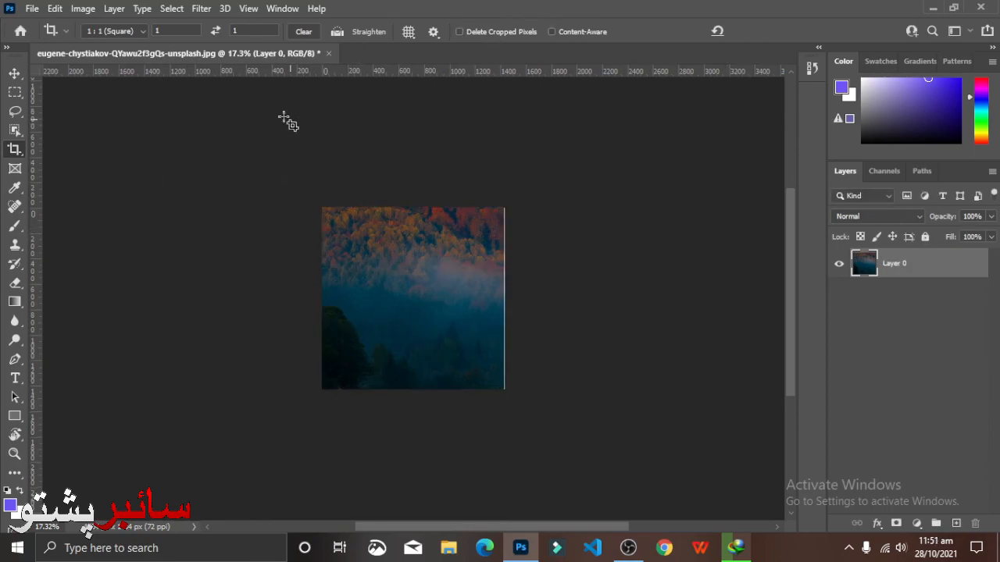